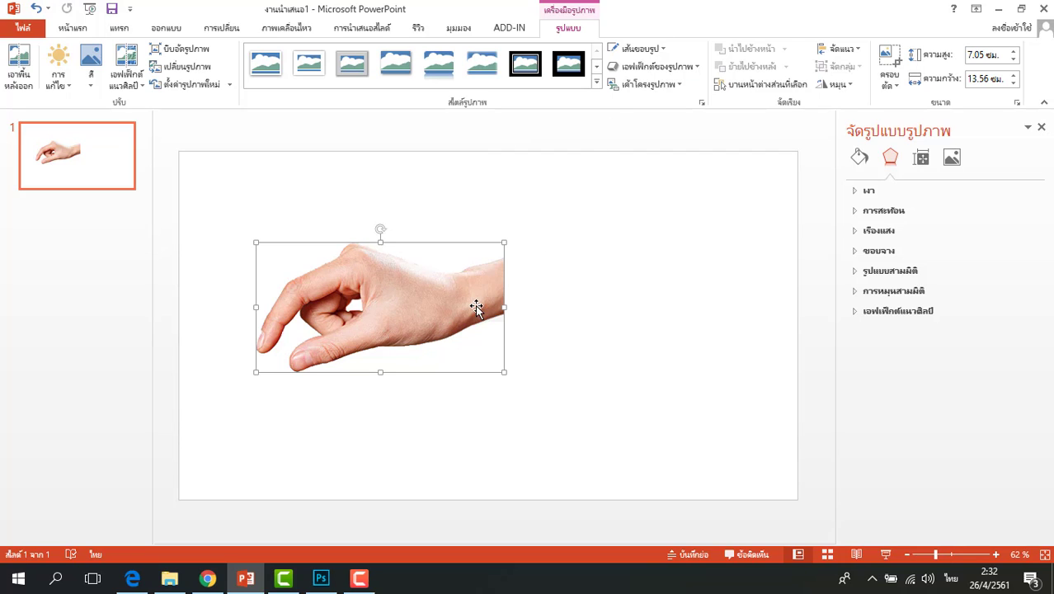
Step: Flip the hand picture horizontally and move it to the slide's upper-left corner
{"action": "left_click", "coordinate": [839, 84]}
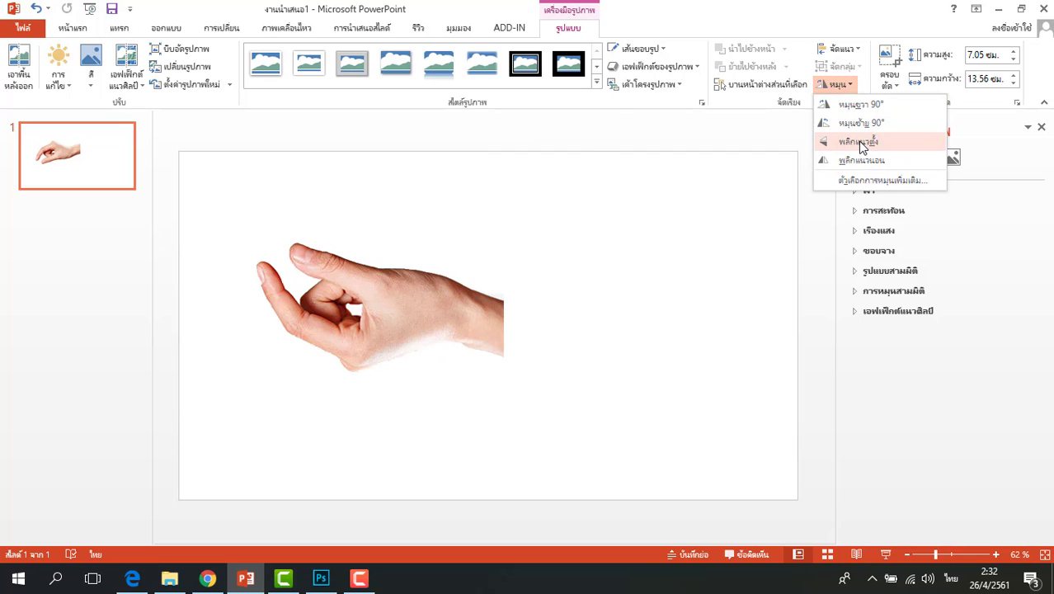
{"action": "left_click", "coordinate": [862, 160]}
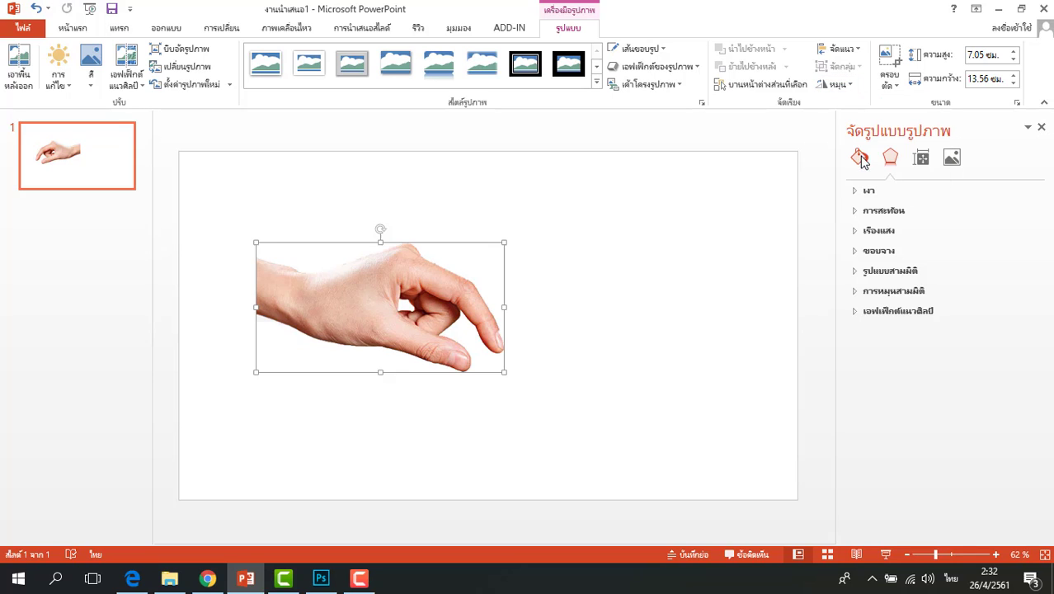
{"action": "left_click_drag", "start_coordinate": [418, 288], "coordinate": [355, 213]}
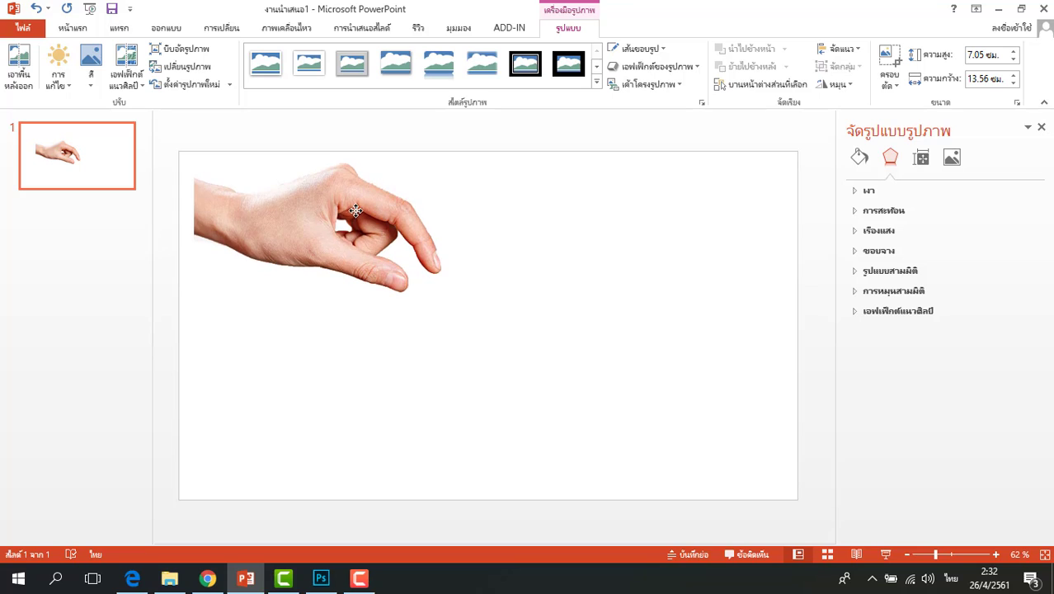
{"action": "left_click_drag", "start_coordinate": [354, 212], "coordinate": [366, 221]}
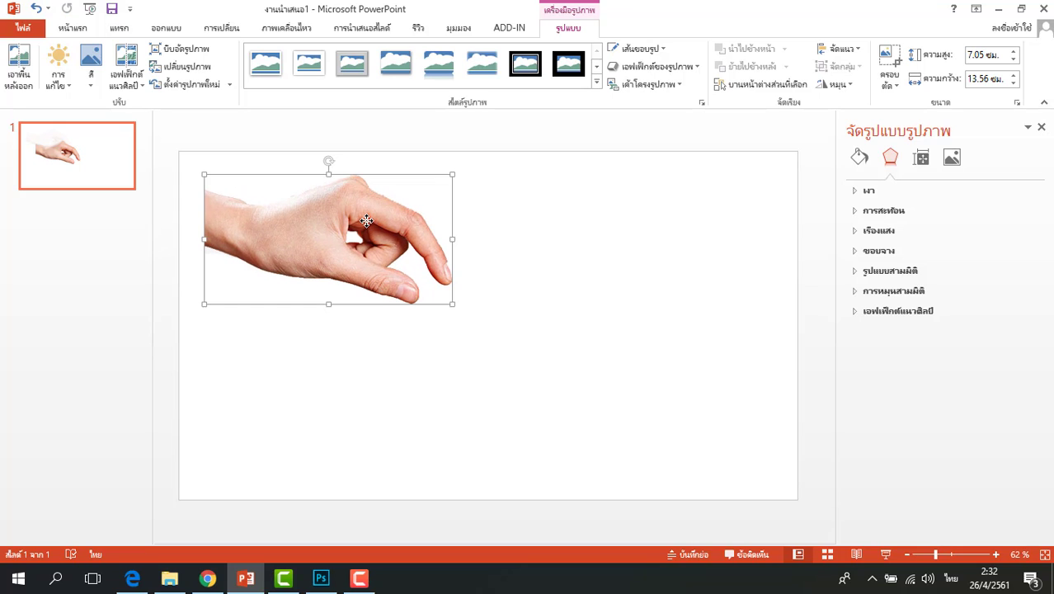
{"action": "left_click", "coordinate": [568, 331]}
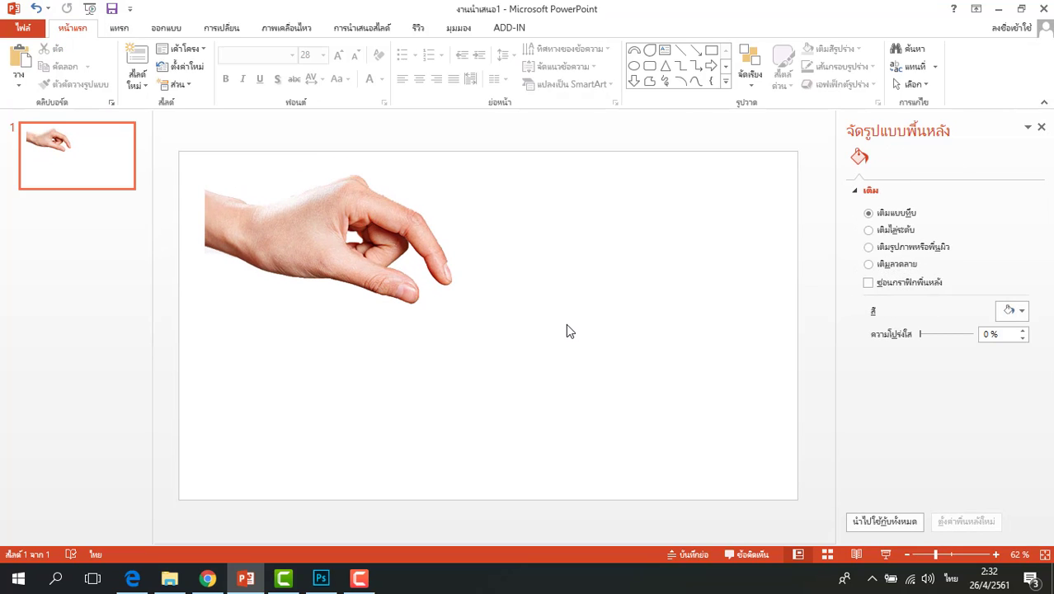
{"action": "left_click", "coordinate": [128, 28]}
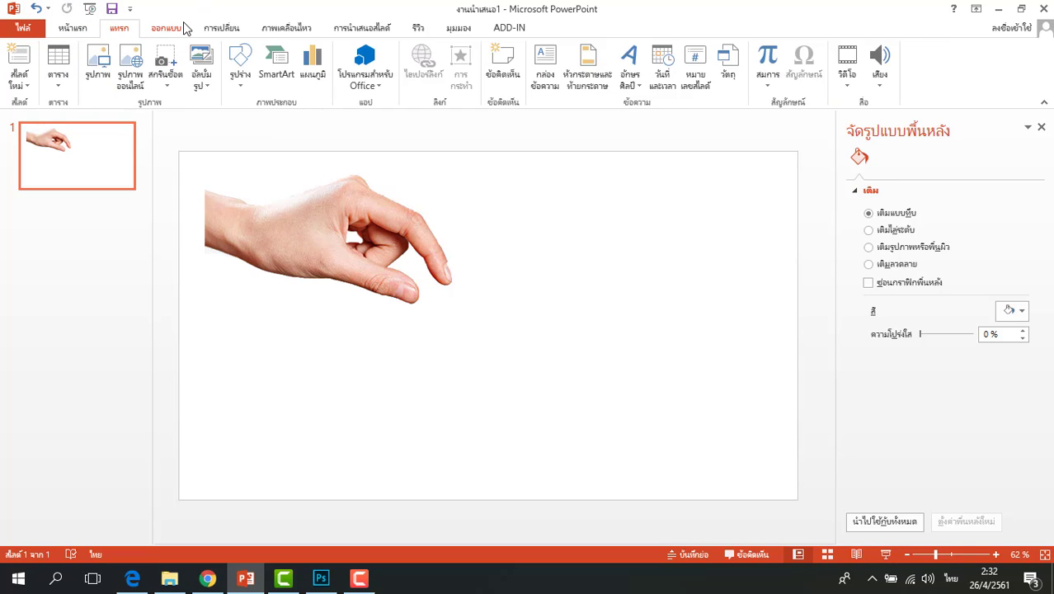
Step: Draw a rectangle just below the hand's fingertip
{"action": "left_click", "coordinate": [240, 79]}
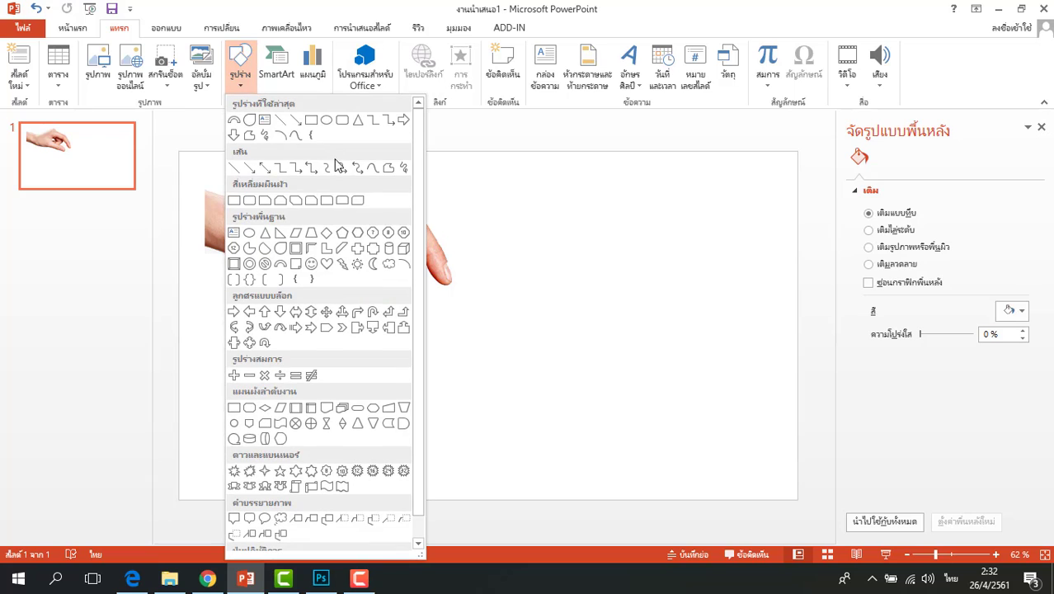
{"action": "left_click", "coordinate": [311, 119]}
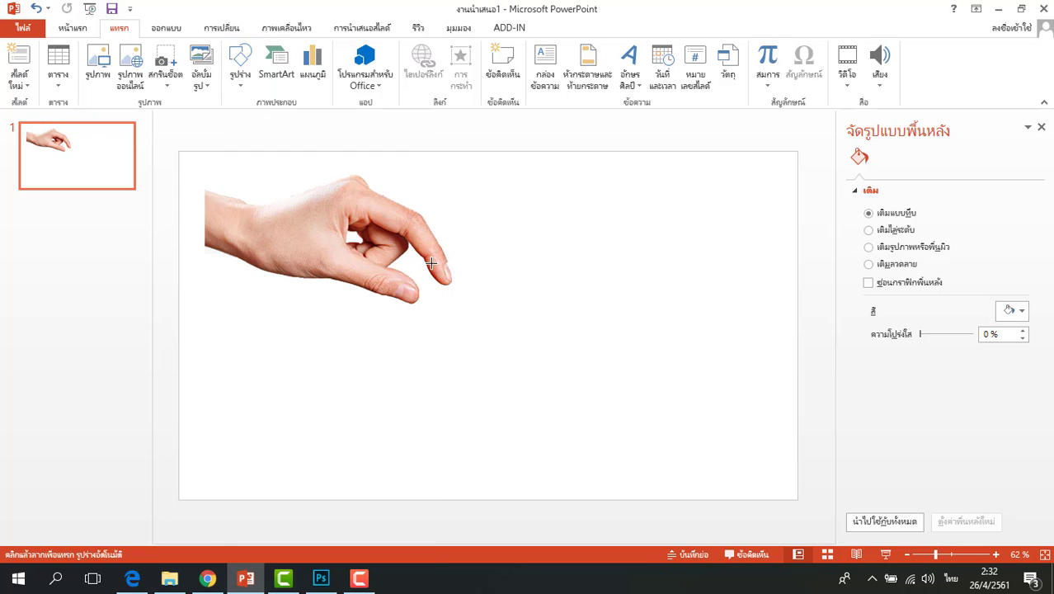
{"action": "left_click_drag", "start_coordinate": [432, 272], "coordinate": [570, 383]}
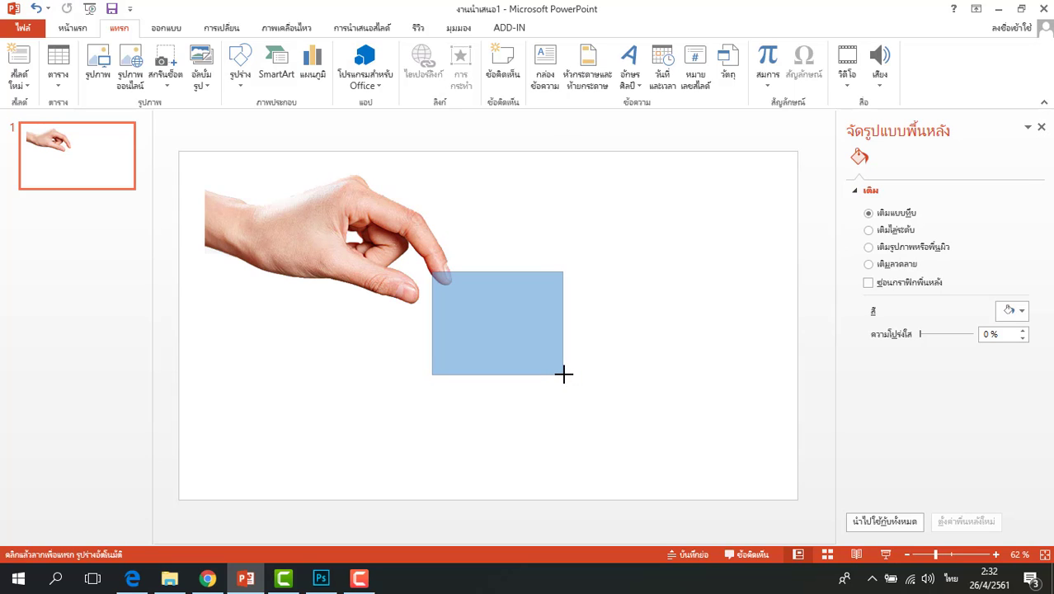
{"action": "left_click_drag", "start_coordinate": [570, 382], "coordinate": [567, 374]}
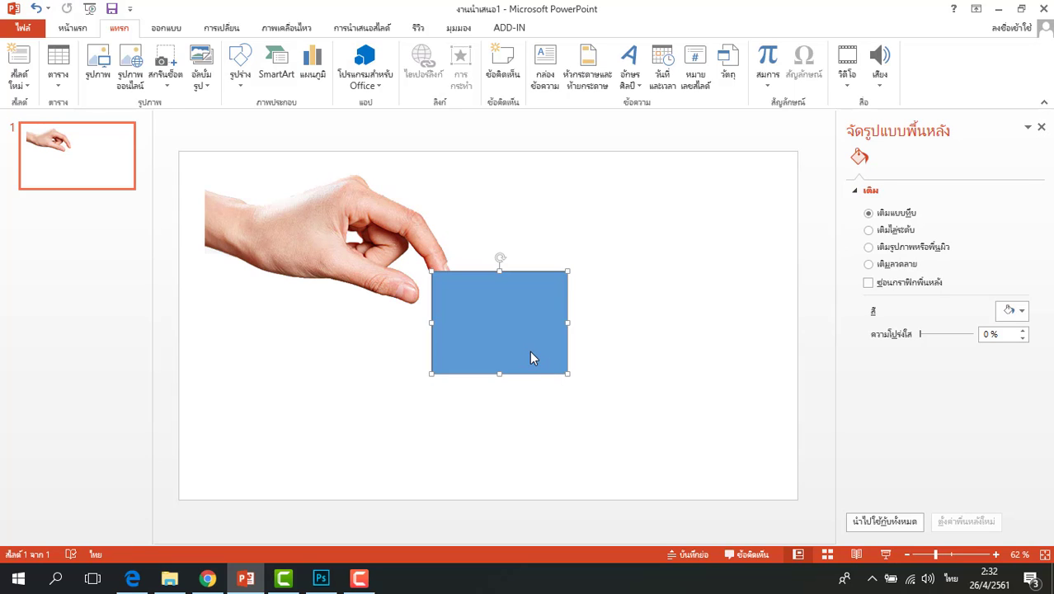
Step: Send the rectangle behind the hand, shift it, and tilt it about 45 degrees
{"action": "right_click", "coordinate": [503, 286]}
{"action": "left_click", "coordinate": [558, 458]}
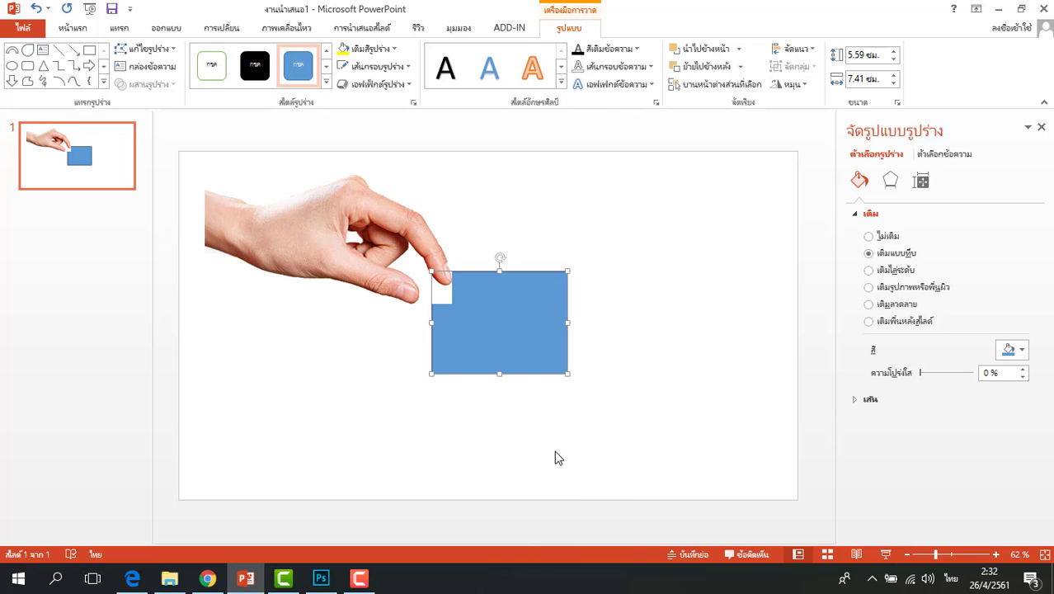
{"action": "mouse_move", "coordinate": [533, 336]}
{"action": "left_mouse_down"}
{"action": "mouse_move", "coordinate": [598, 355]}
{"action": "mouse_move", "coordinate": [570, 344]}
{"action": "left_mouse_up"}
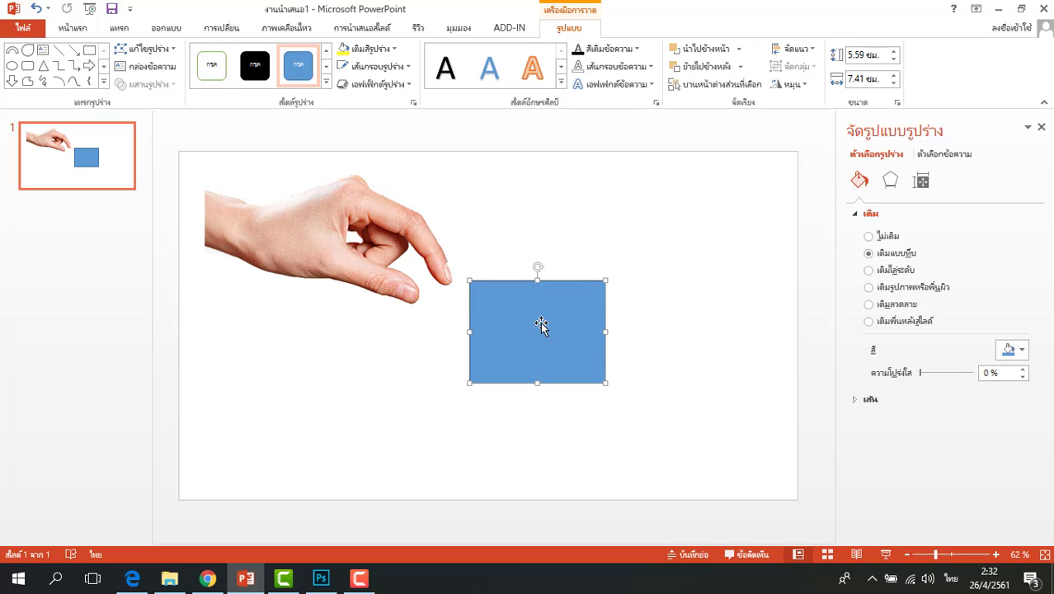
{"action": "left_click_drag", "start_coordinate": [536, 269], "coordinate": [583, 290]}
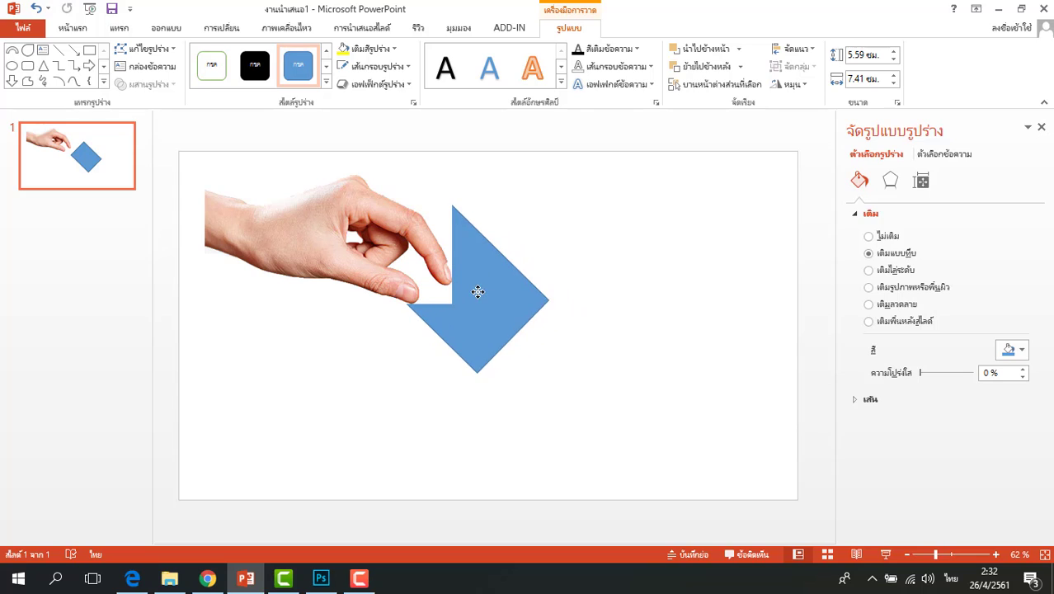
{"action": "left_click_drag", "start_coordinate": [512, 308], "coordinate": [513, 325]}
Step: Bring the tilted rectangle to front, resize it to 4.81 × 7.13 cm at the fingertip
{"action": "right_click", "coordinate": [513, 325]}
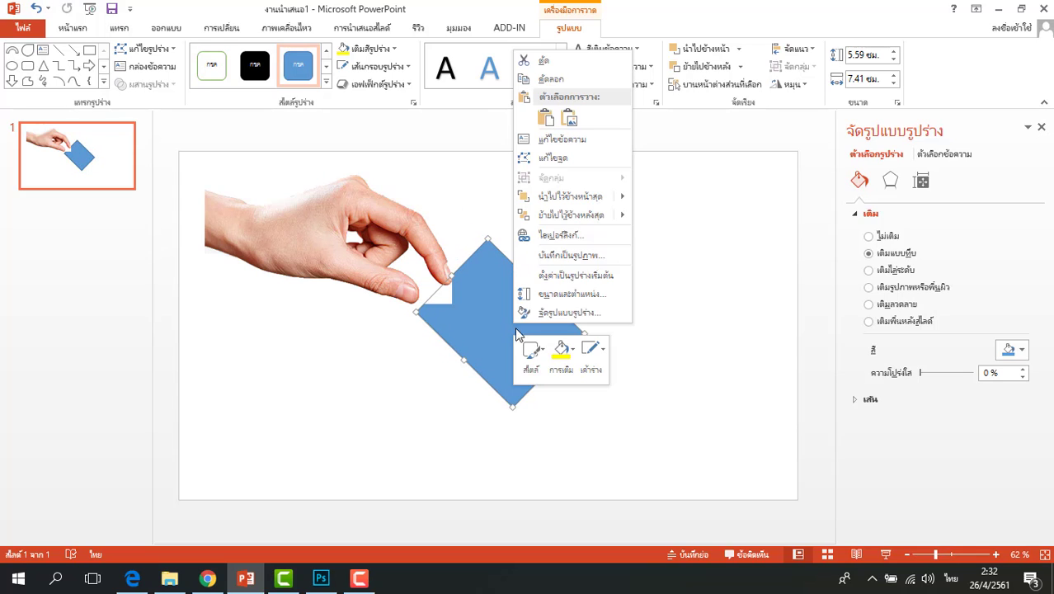
{"action": "left_click", "coordinate": [564, 196]}
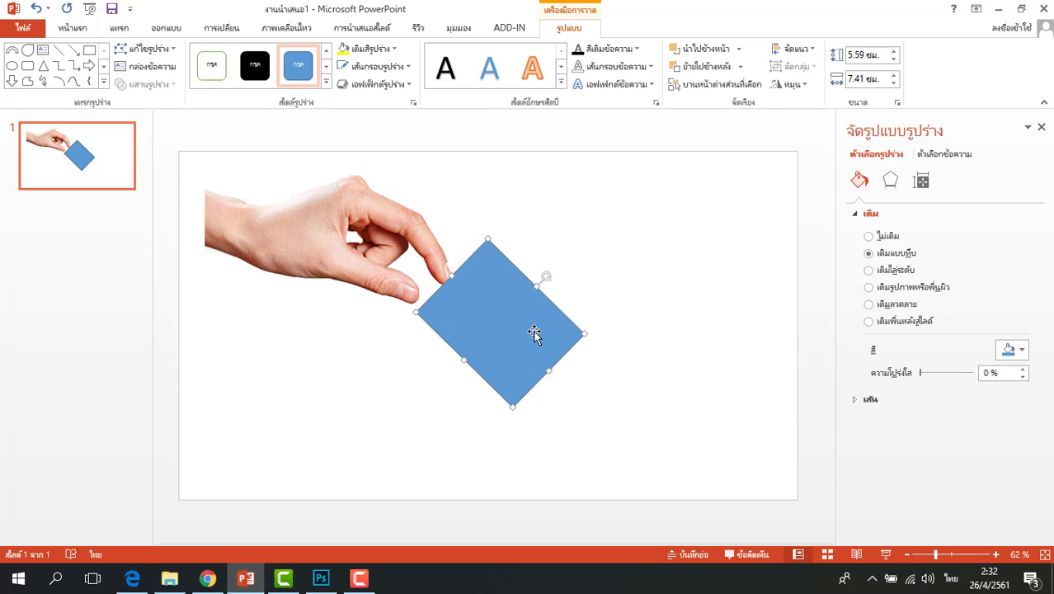
{"action": "left_click_drag", "start_coordinate": [534, 330], "coordinate": [529, 325]}
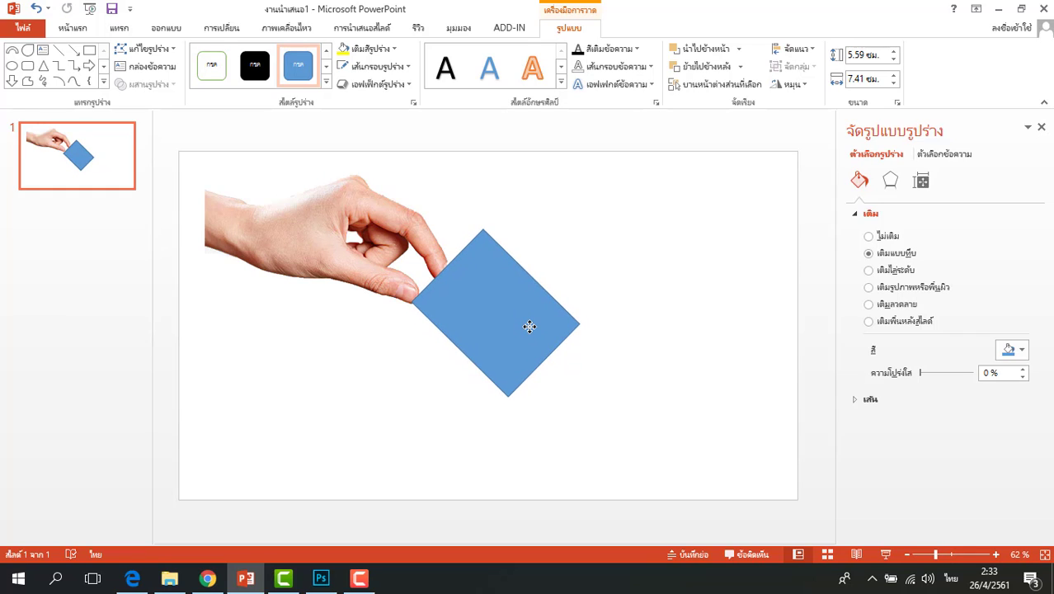
{"action": "left_click_drag", "start_coordinate": [530, 325], "coordinate": [530, 326]}
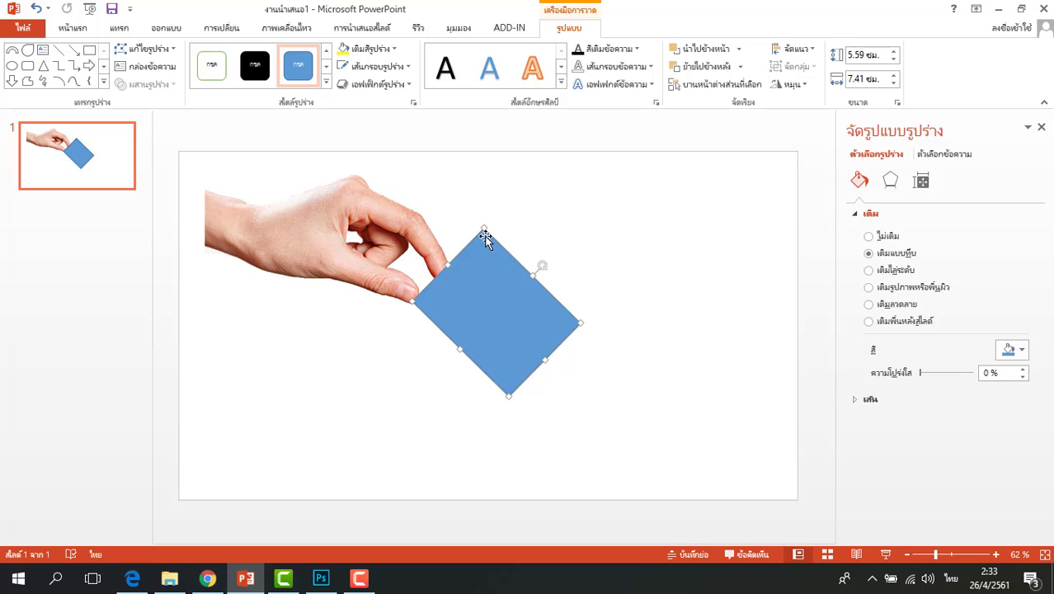
{"action": "left_click_drag", "start_coordinate": [485, 229], "coordinate": [477, 241]}
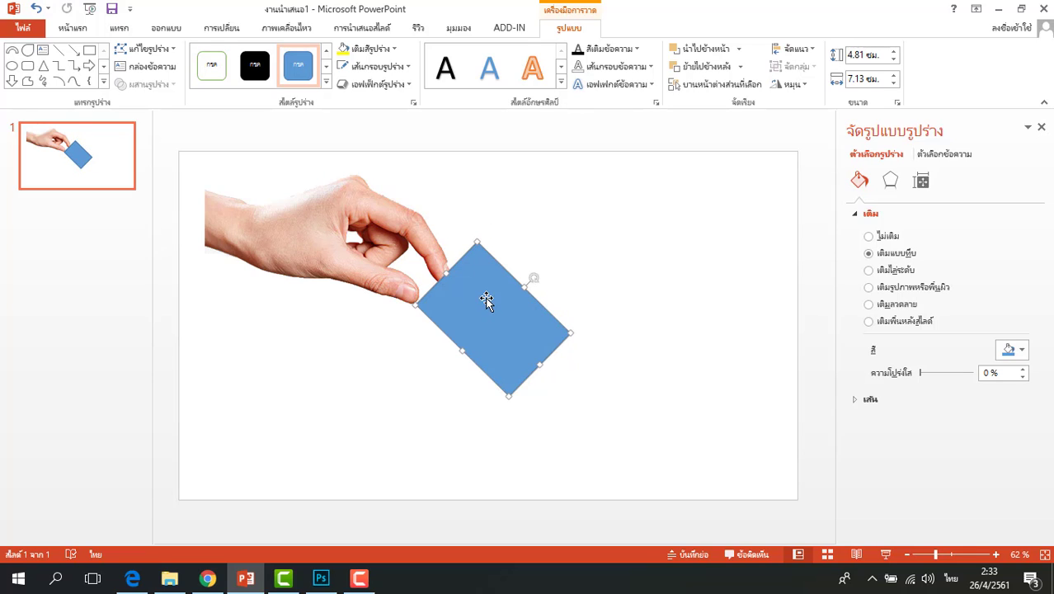
{"action": "mouse_move", "coordinate": [486, 299]}
{"action": "left_mouse_down"}
{"action": "mouse_move", "coordinate": [498, 296]}
{"action": "mouse_move", "coordinate": [447, 336]}
{"action": "left_mouse_up"}
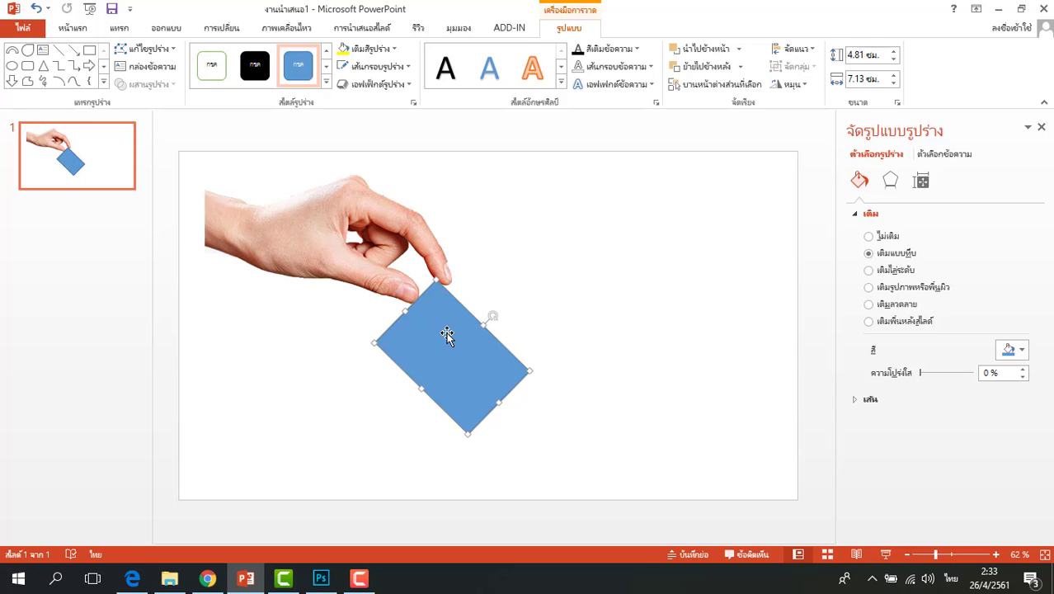
Step: Fill the rectangle with gold and remove its shape outline
{"action": "left_click", "coordinate": [391, 50]}
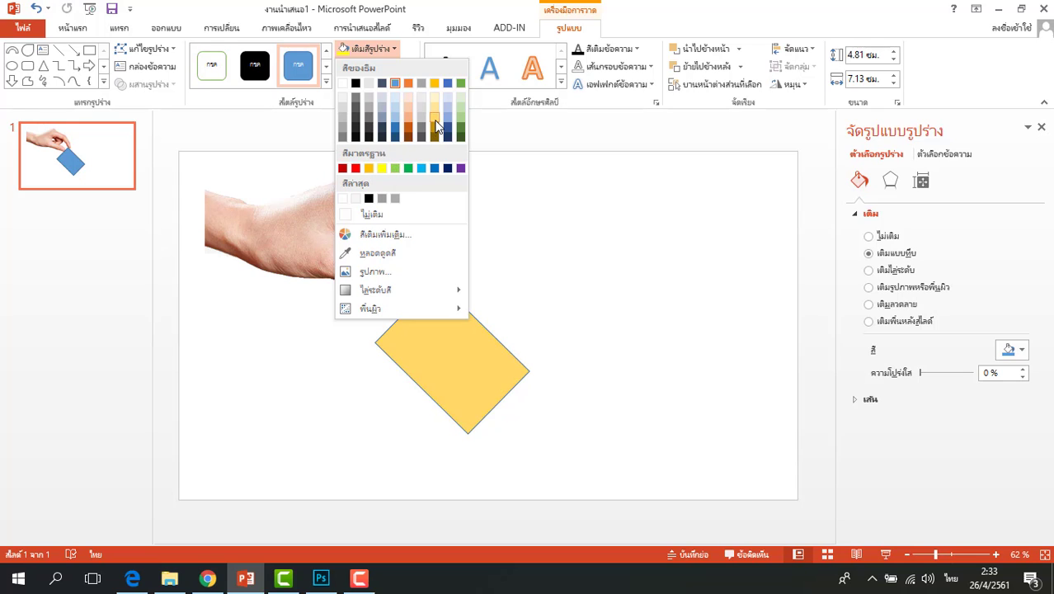
{"action": "left_click", "coordinate": [438, 85]}
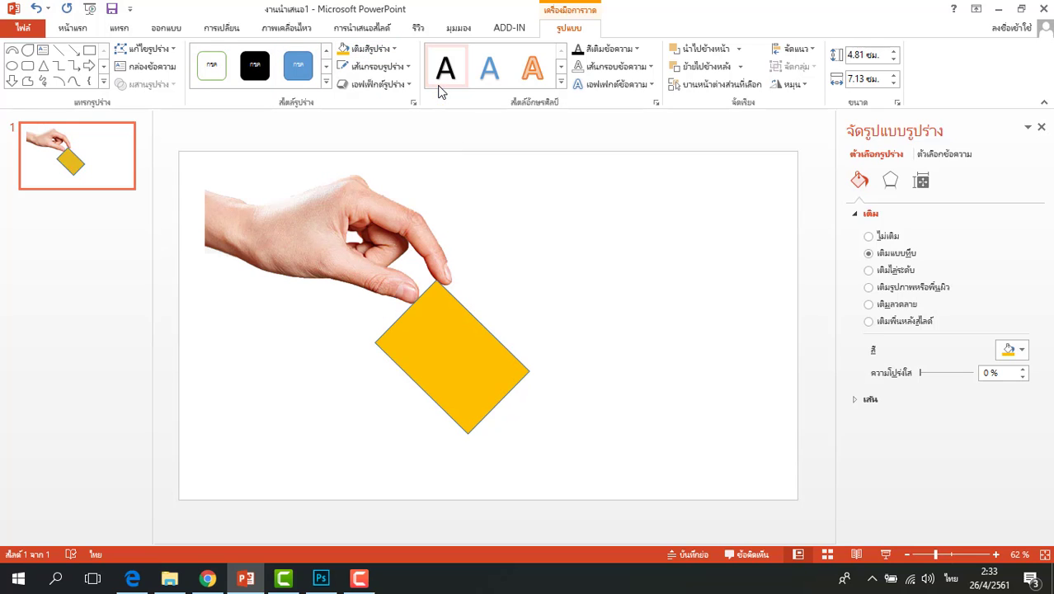
{"action": "left_click", "coordinate": [375, 66]}
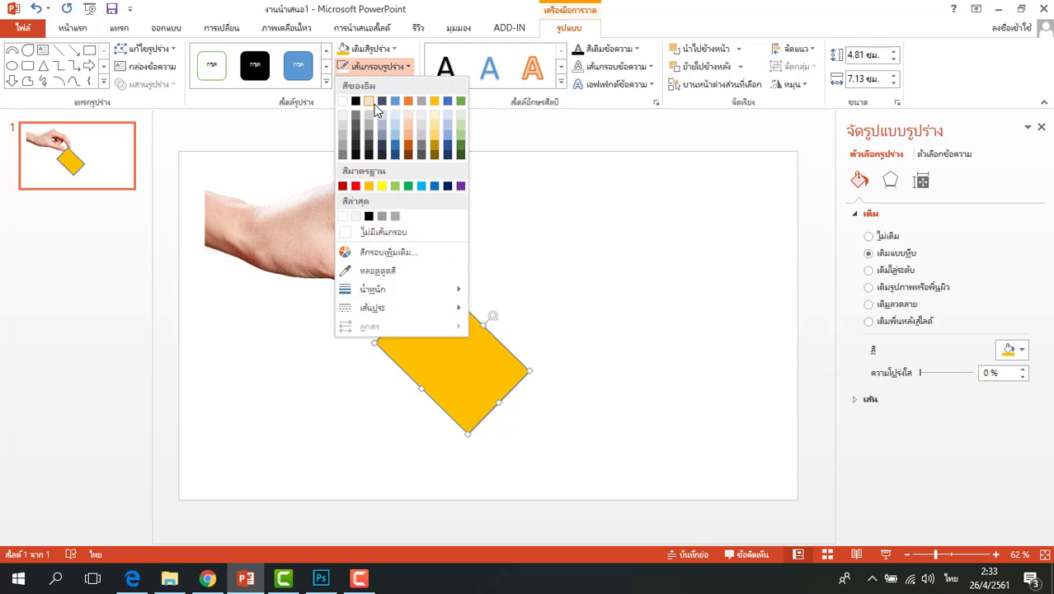
{"action": "left_click", "coordinate": [355, 233]}
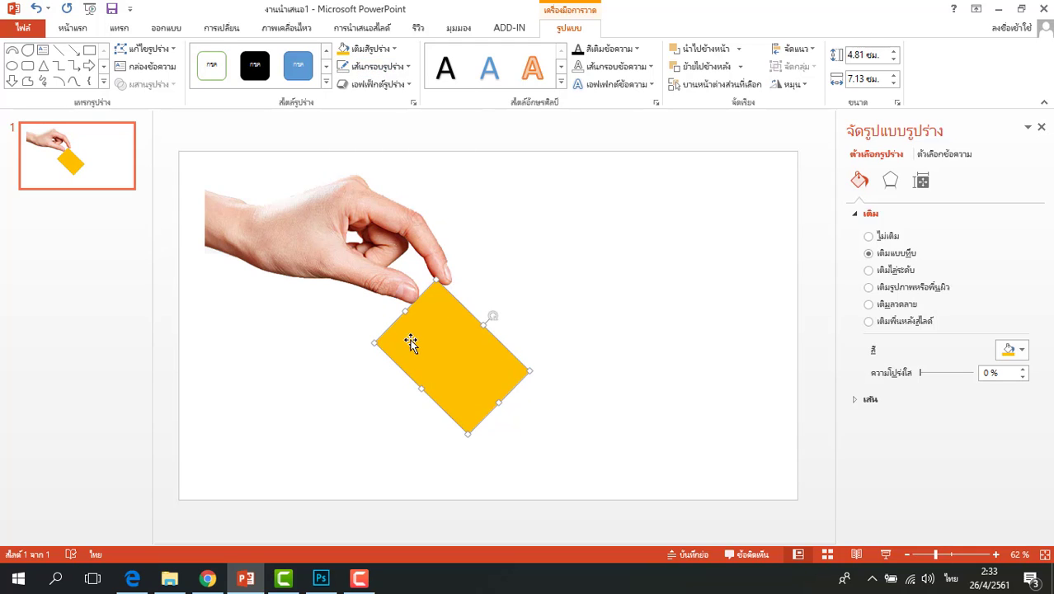
{"action": "left_click", "coordinate": [358, 70]}
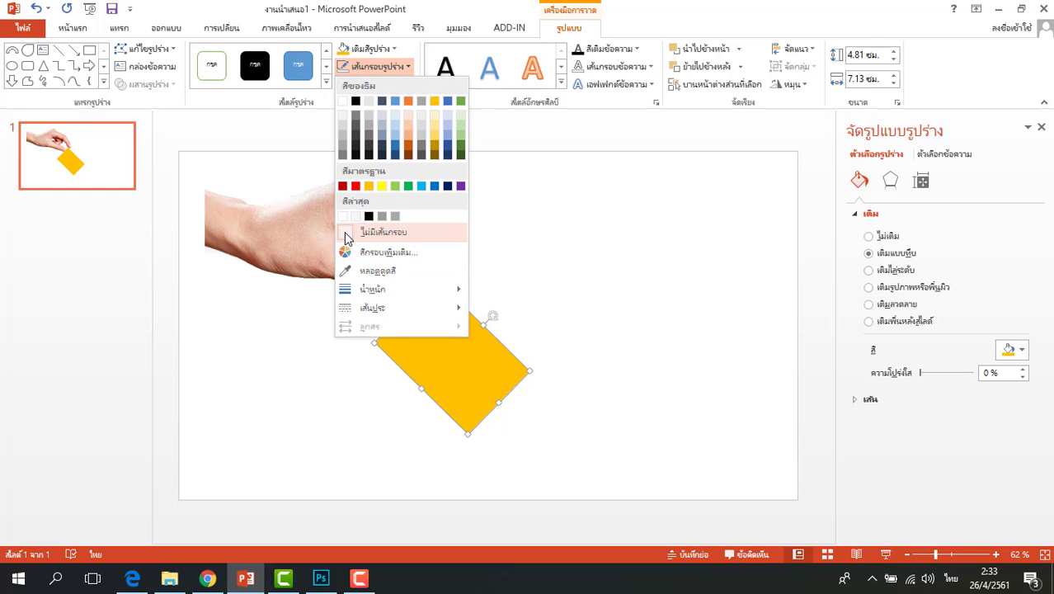
{"action": "left_click", "coordinate": [346, 238]}
{"action": "left_click", "coordinate": [587, 296]}
Step: Set the gold shape's Text Outline to No Outline
{"action": "left_click", "coordinate": [446, 334]}
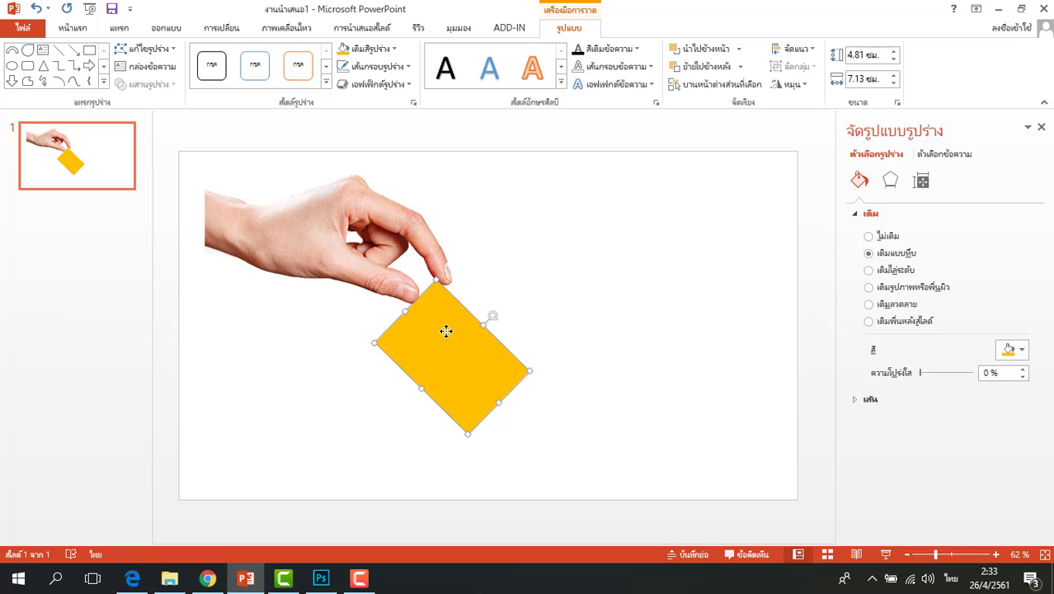
{"action": "left_click", "coordinate": [622, 68]}
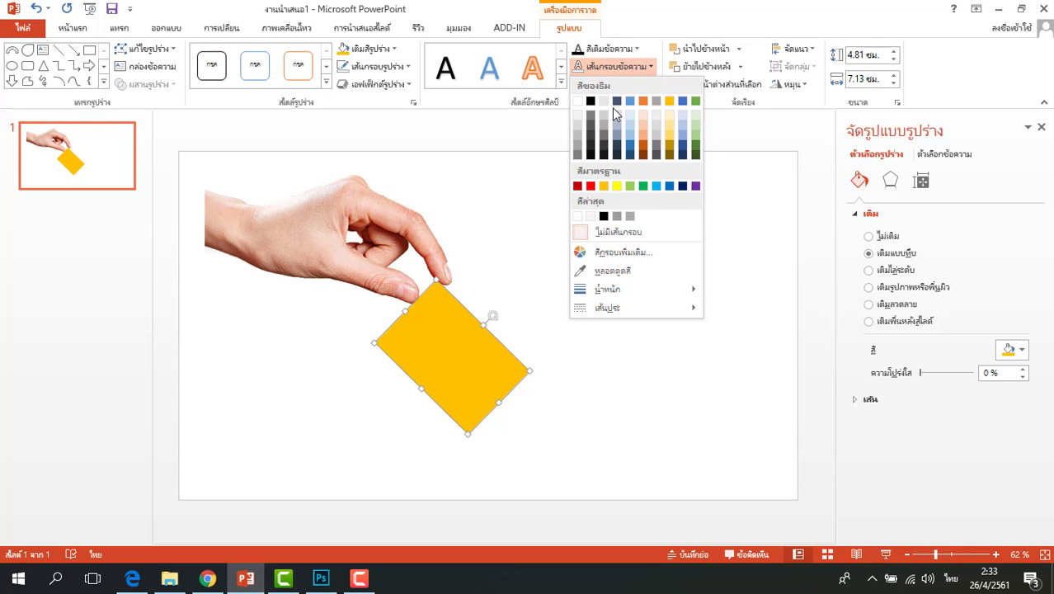
{"action": "left_click", "coordinate": [594, 232]}
{"action": "left_click", "coordinate": [607, 264]}
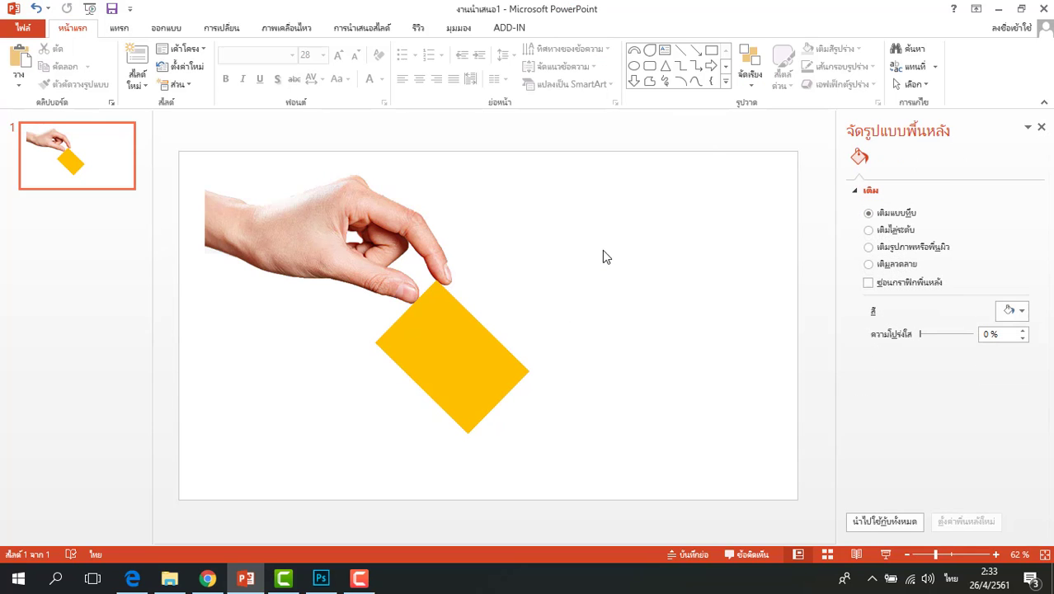
Step: Insert a text box inside the yellow card
{"action": "left_click", "coordinate": [119, 28]}
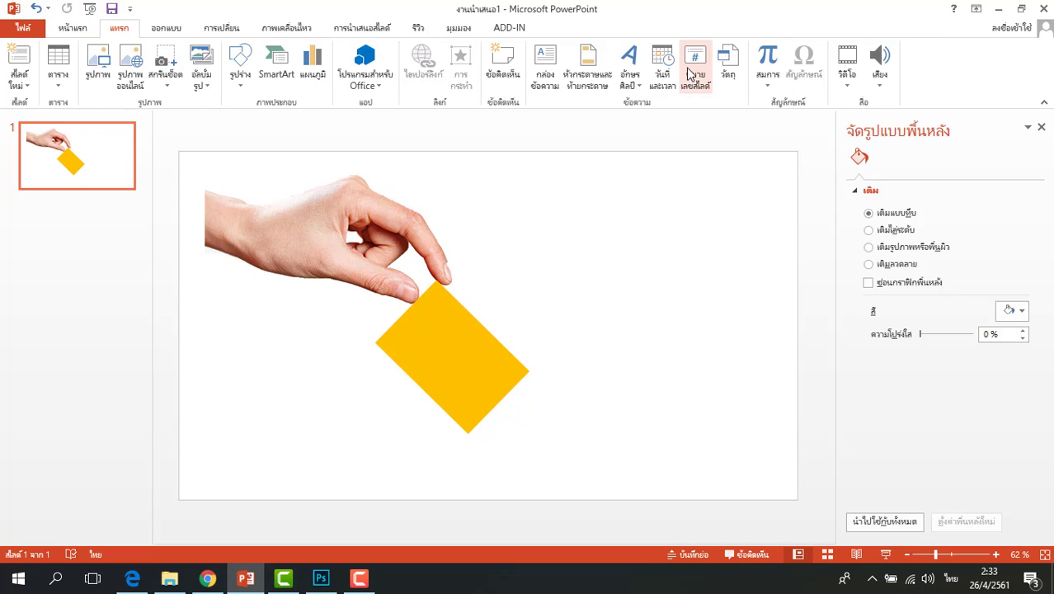
{"action": "left_click", "coordinate": [544, 64]}
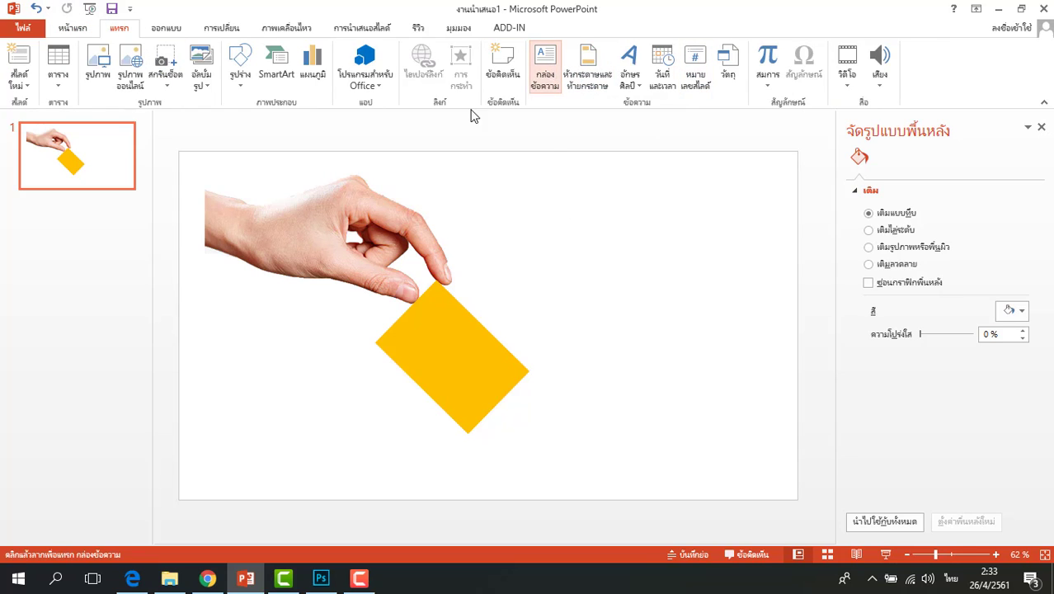
{"action": "left_click", "coordinate": [434, 307]}
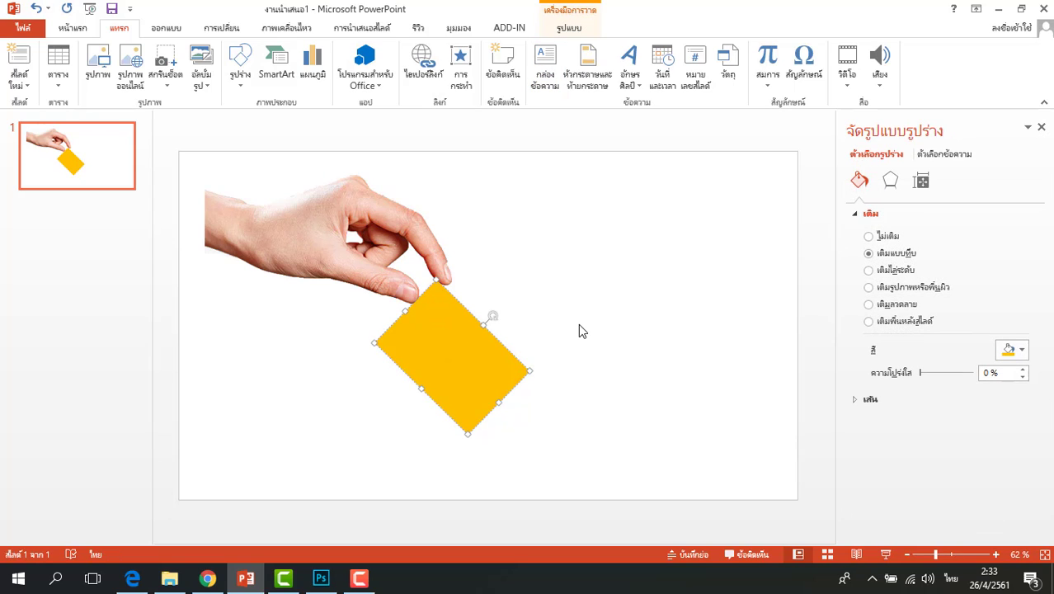
Step: Type 'สวัสดี' on the first line and 'เราชอบ' on the second, then select all the text
{"action": "type", "text": "อ"}
{"action": "type", "text": "ว"}
{"action": "type", "text": "ัสดี"}
{"action": "key", "text": "BackSpace"}
{"action": "key", "text": "BackSpace"}
{"action": "type", "text": "ดี"}
{"action": "key", "text": "Return"}
{"action": "type", "text": "เราชอบ"}
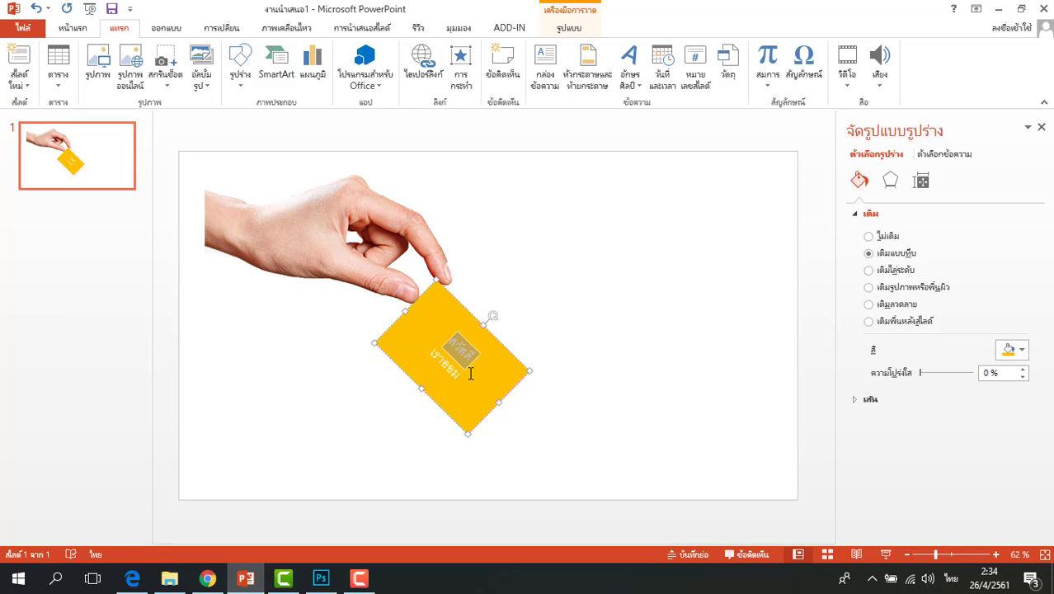
{"action": "key", "text": "ctrl+a"}
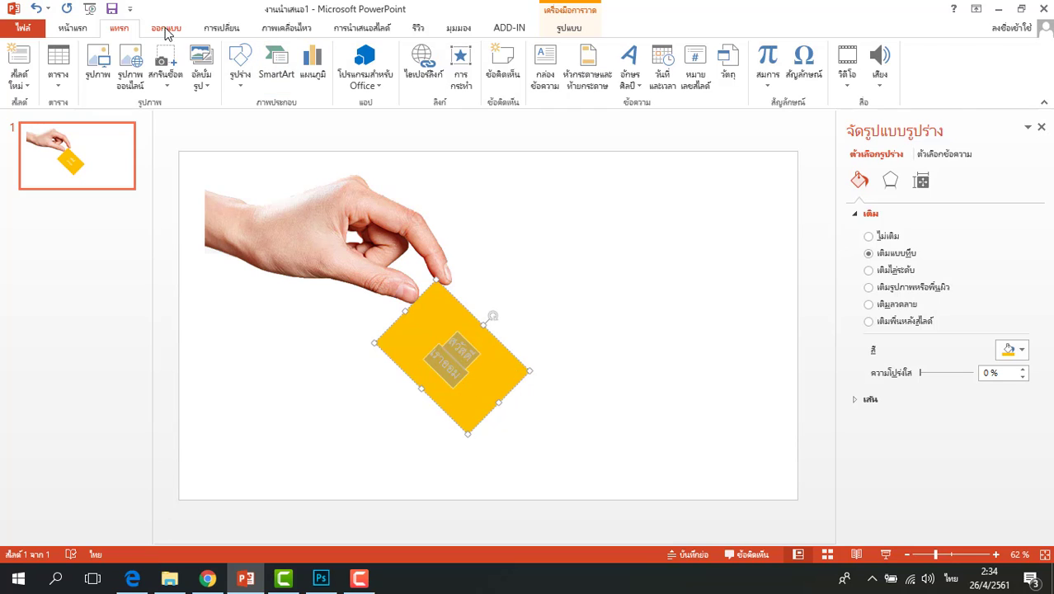
{"action": "left_click", "coordinate": [166, 29]}
{"action": "left_click", "coordinate": [118, 31]}
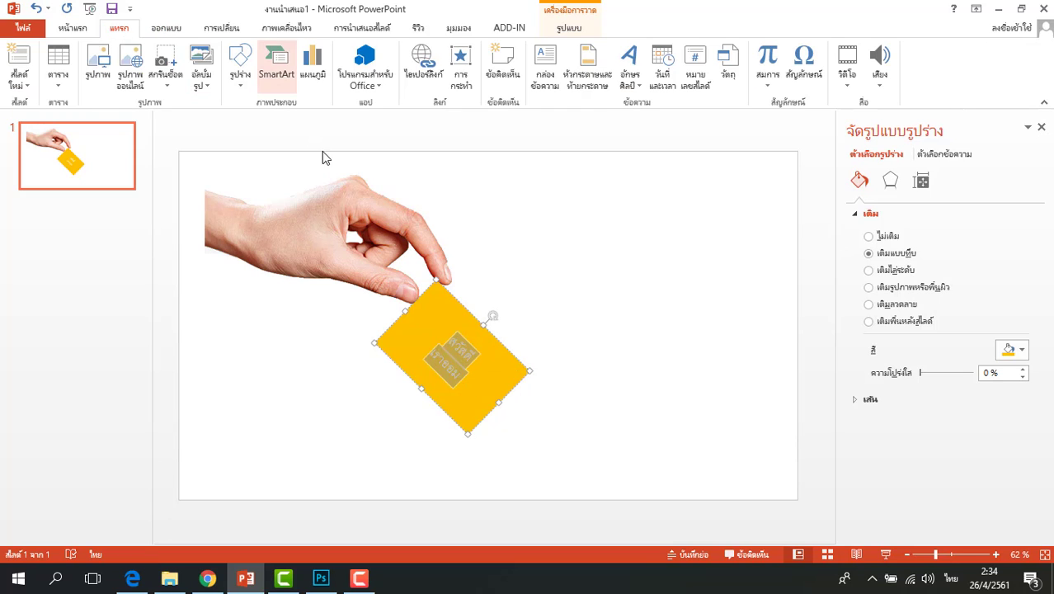
Step: Apply the Angsana New font to the card's Thai text using the mini toolbar
{"action": "right_click", "coordinate": [443, 350]}
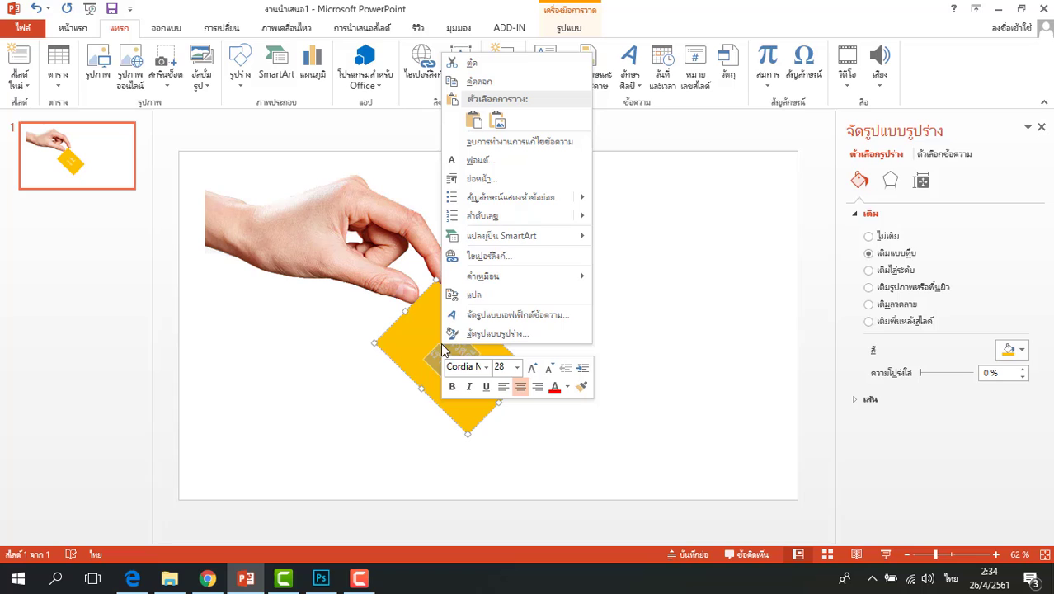
{"action": "left_click", "coordinate": [486, 367]}
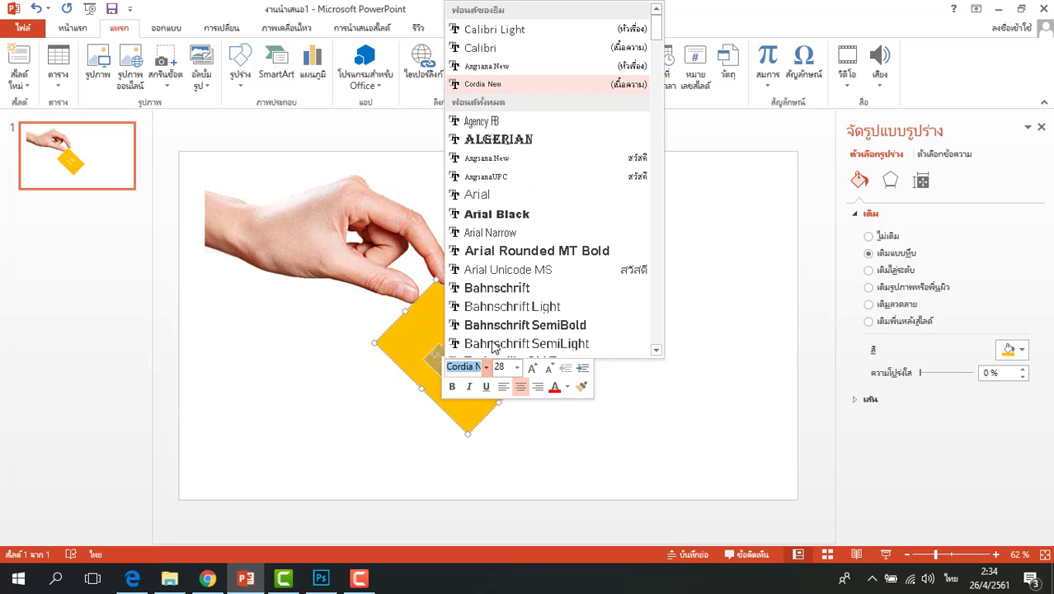
{"action": "scroll", "coordinate": [493, 346], "scroll_direction": "down", "scroll_amount": 3}
{"action": "scroll", "coordinate": [493, 347], "scroll_direction": "down", "scroll_amount": 4}
{"action": "scroll", "coordinate": [495, 348], "scroll_direction": "down", "scroll_amount": 6}
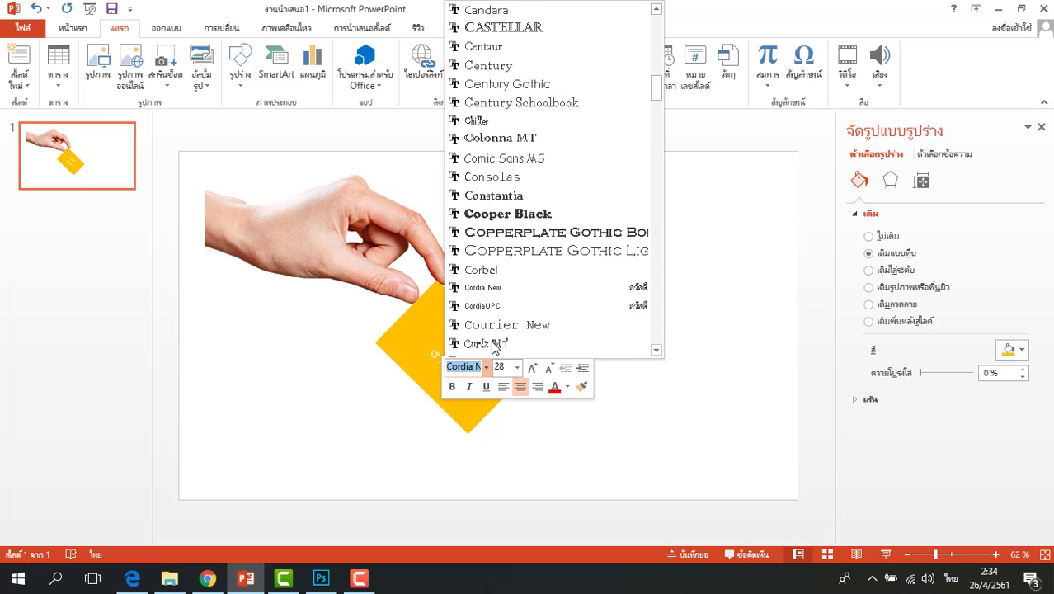
{"action": "scroll", "coordinate": [495, 347], "scroll_direction": "down", "scroll_amount": 5}
{"action": "scroll", "coordinate": [494, 346], "scroll_direction": "down", "scroll_amount": 5}
{"action": "scroll", "coordinate": [495, 347], "scroll_direction": "down", "scroll_amount": 5}
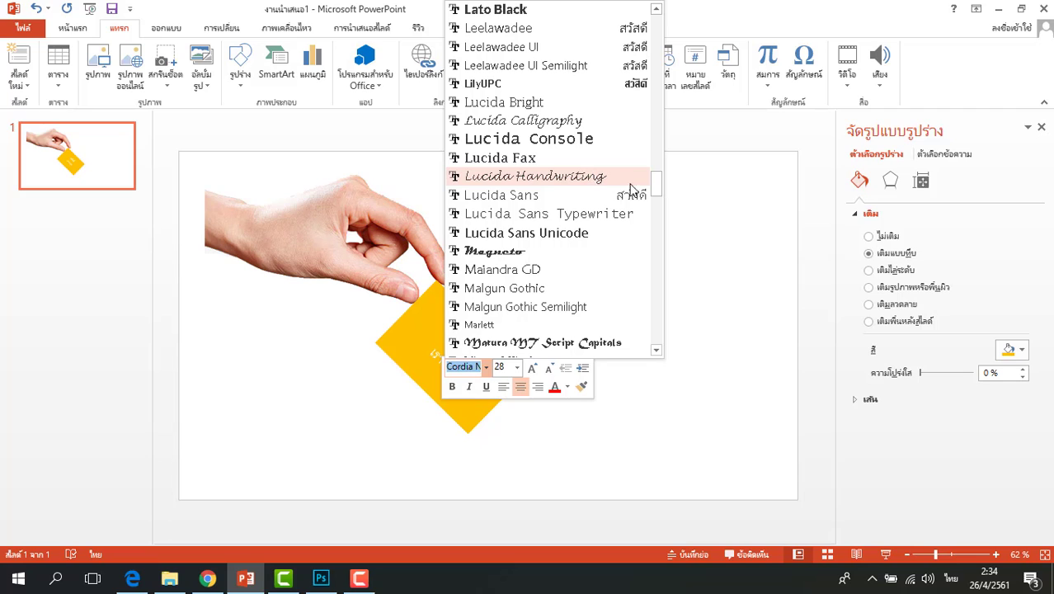
{"action": "left_click_drag", "start_coordinate": [660, 195], "coordinate": [663, 369]}
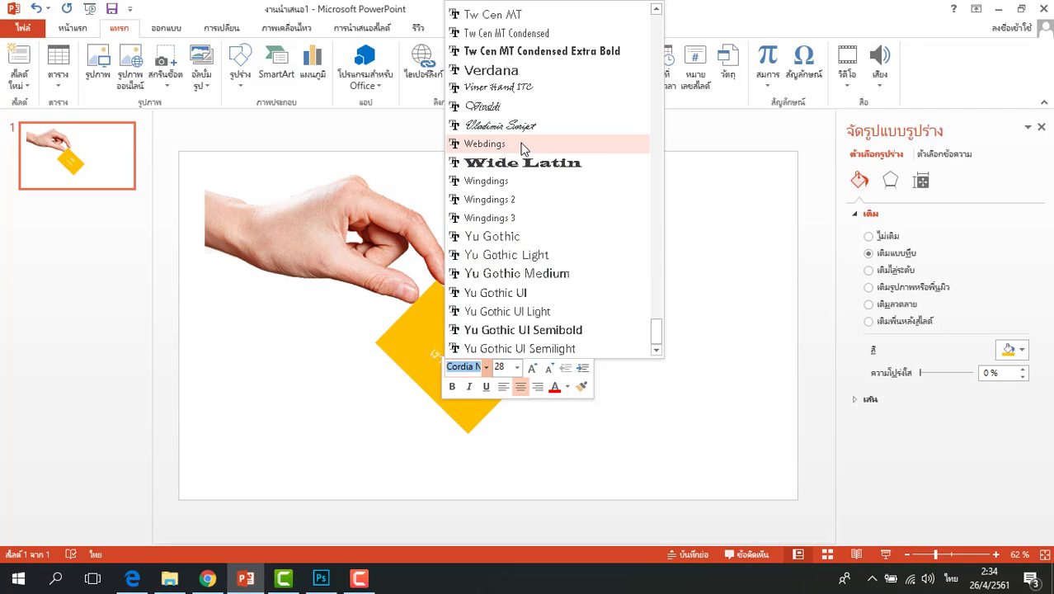
{"action": "scroll", "coordinate": [526, 123], "scroll_direction": "up", "scroll_amount": 1}
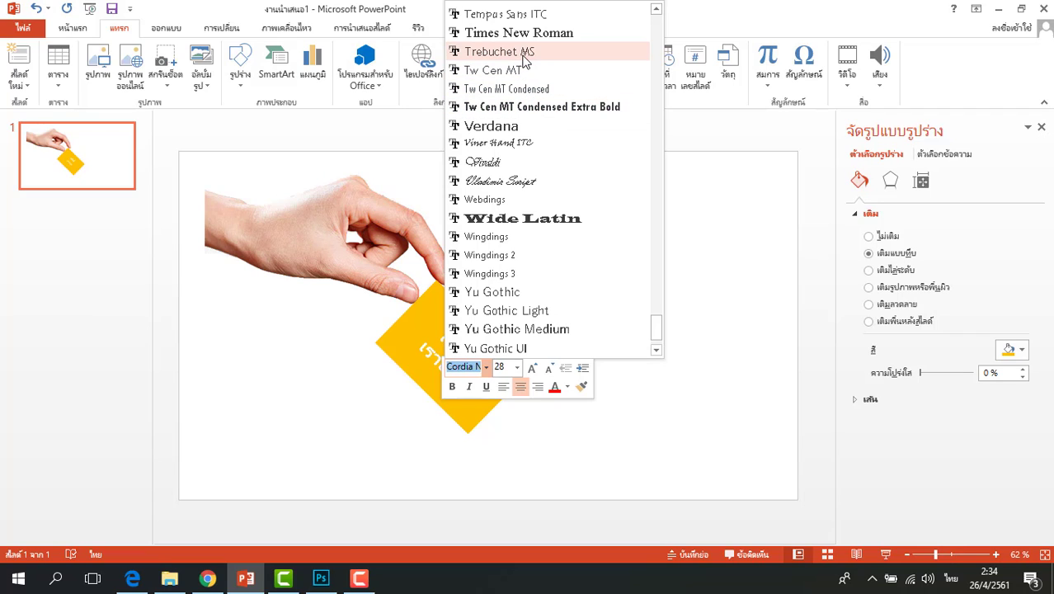
{"action": "scroll", "coordinate": [522, 37], "scroll_direction": "up", "scroll_amount": 1}
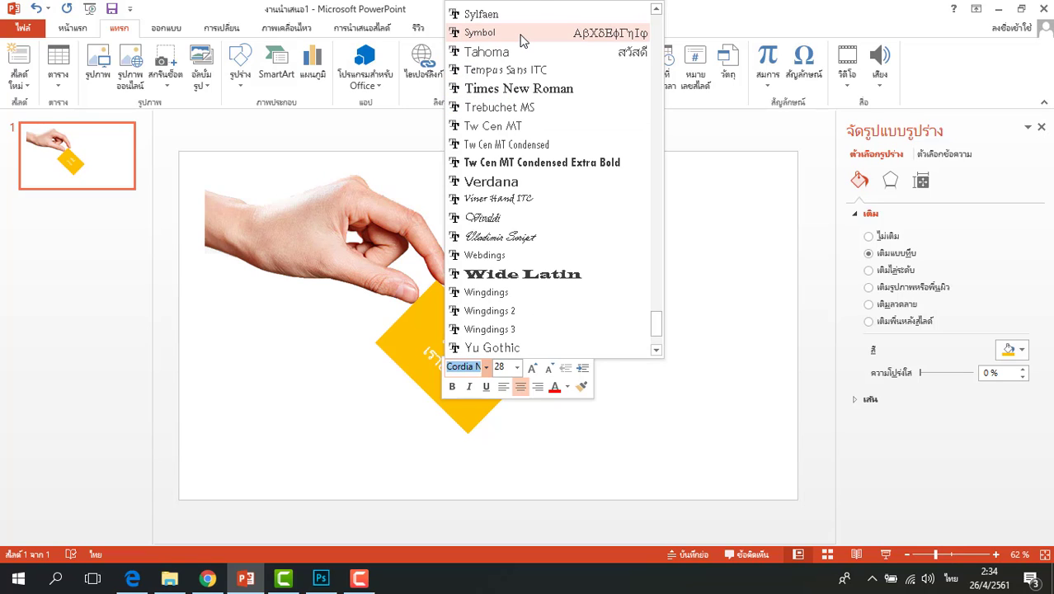
{"action": "scroll", "coordinate": [521, 25], "scroll_direction": "up", "scroll_amount": 1}
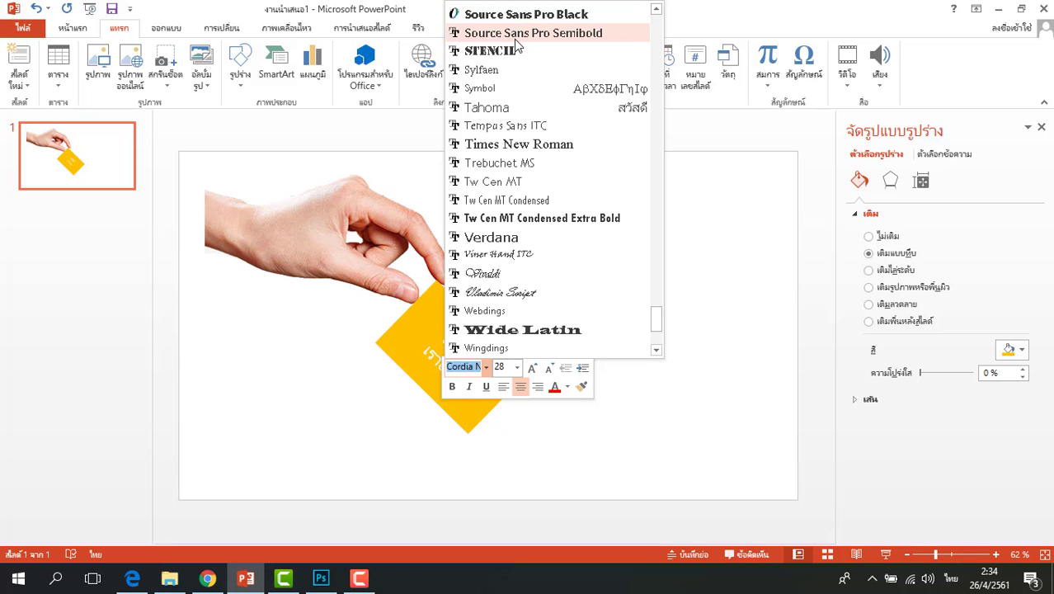
{"action": "scroll", "coordinate": [518, 45], "scroll_direction": "up", "scroll_amount": 4}
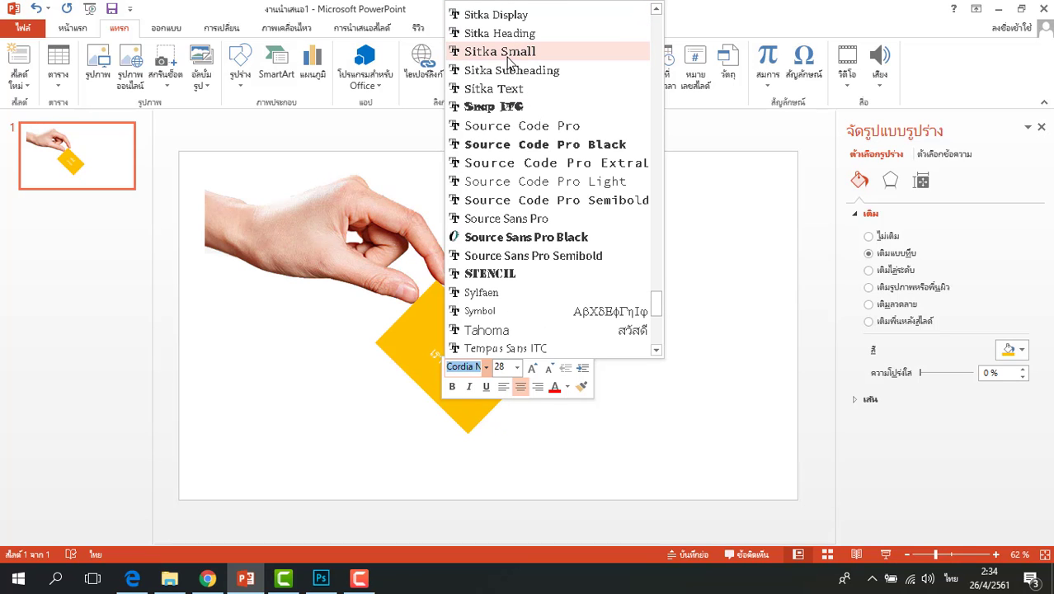
{"action": "scroll", "coordinate": [509, 62], "scroll_direction": "up", "scroll_amount": 2}
{"action": "scroll", "coordinate": [508, 62], "scroll_direction": "up", "scroll_amount": 3}
{"action": "scroll", "coordinate": [509, 62], "scroll_direction": "up", "scroll_amount": 5}
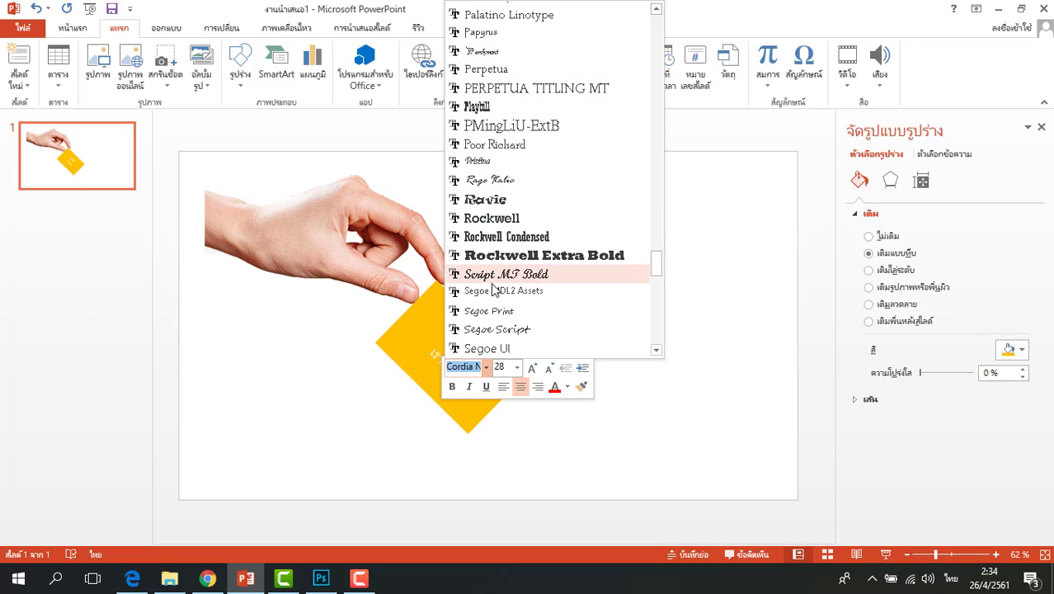
{"action": "scroll", "coordinate": [492, 296], "scroll_direction": "up", "scroll_amount": 10}
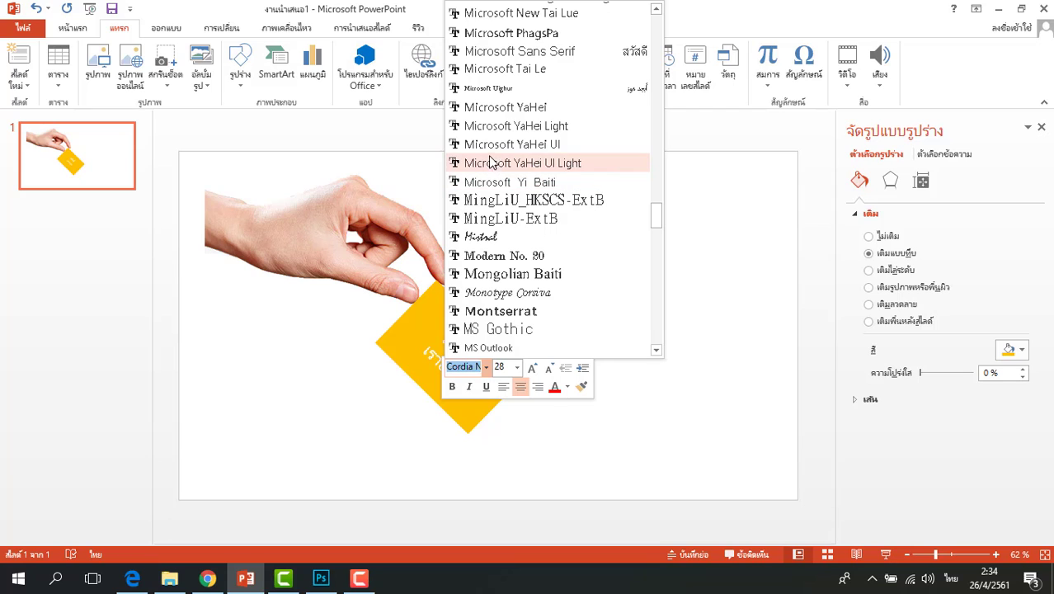
{"action": "scroll", "coordinate": [492, 95], "scroll_direction": "up", "scroll_amount": 3}
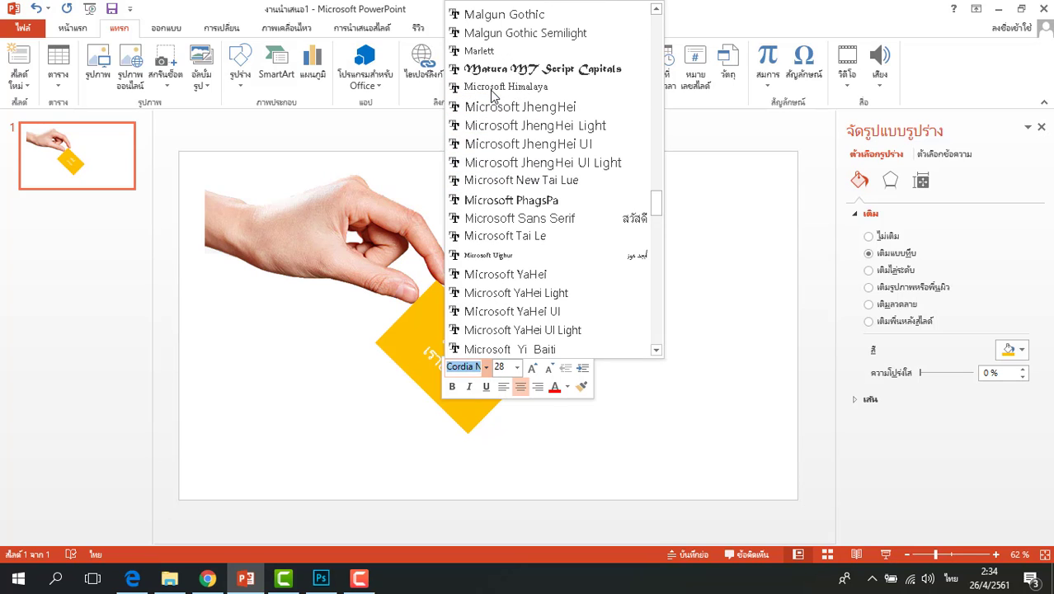
{"action": "scroll", "coordinate": [502, 59], "scroll_direction": "up", "scroll_amount": 1}
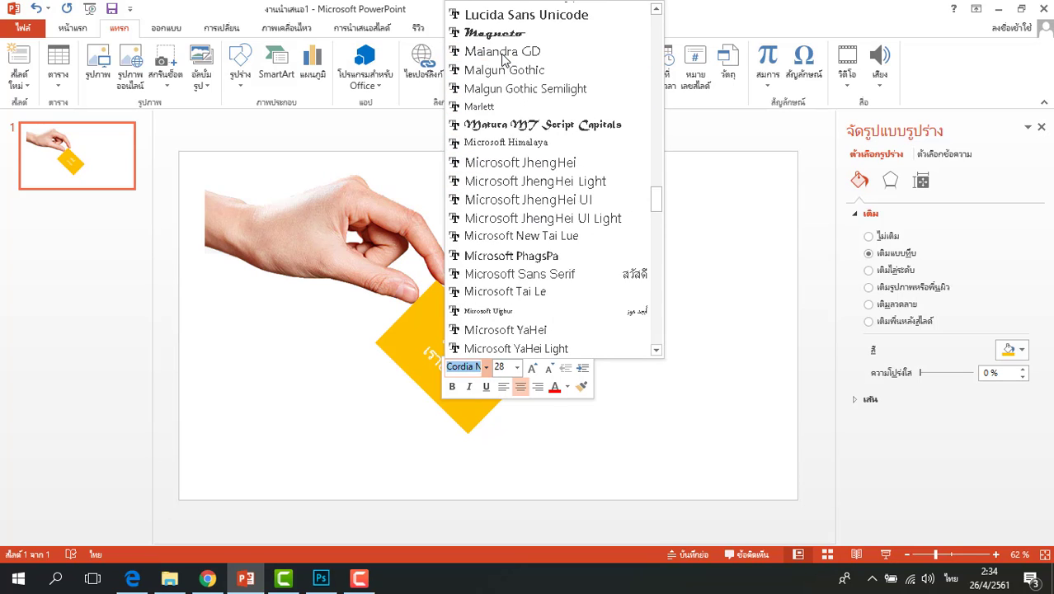
{"action": "scroll", "coordinate": [503, 58], "scroll_direction": "up", "scroll_amount": 2}
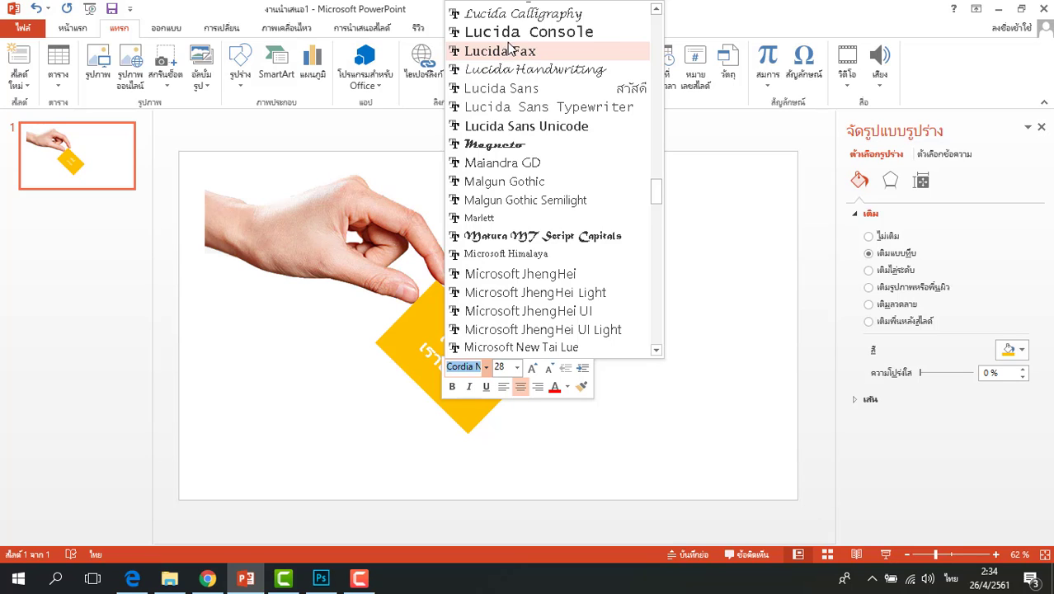
{"action": "scroll", "coordinate": [511, 45], "scroll_direction": "up", "scroll_amount": 4}
{"action": "scroll", "coordinate": [511, 47], "scroll_direction": "up", "scroll_amount": 7}
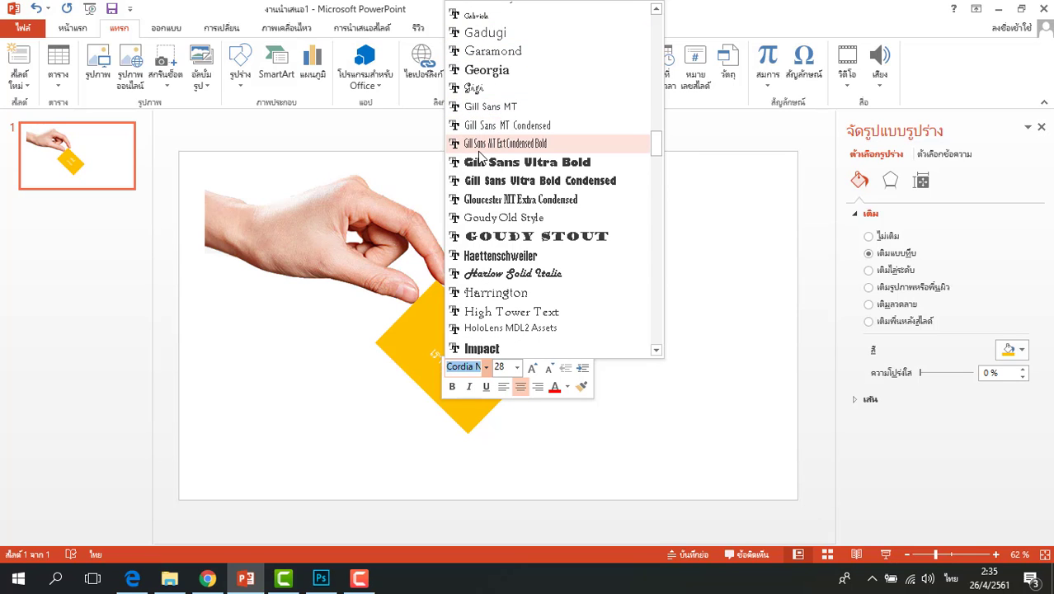
{"action": "scroll", "coordinate": [483, 80], "scroll_direction": "up", "scroll_amount": 4}
{"action": "scroll", "coordinate": [482, 66], "scroll_direction": "up", "scroll_amount": 8}
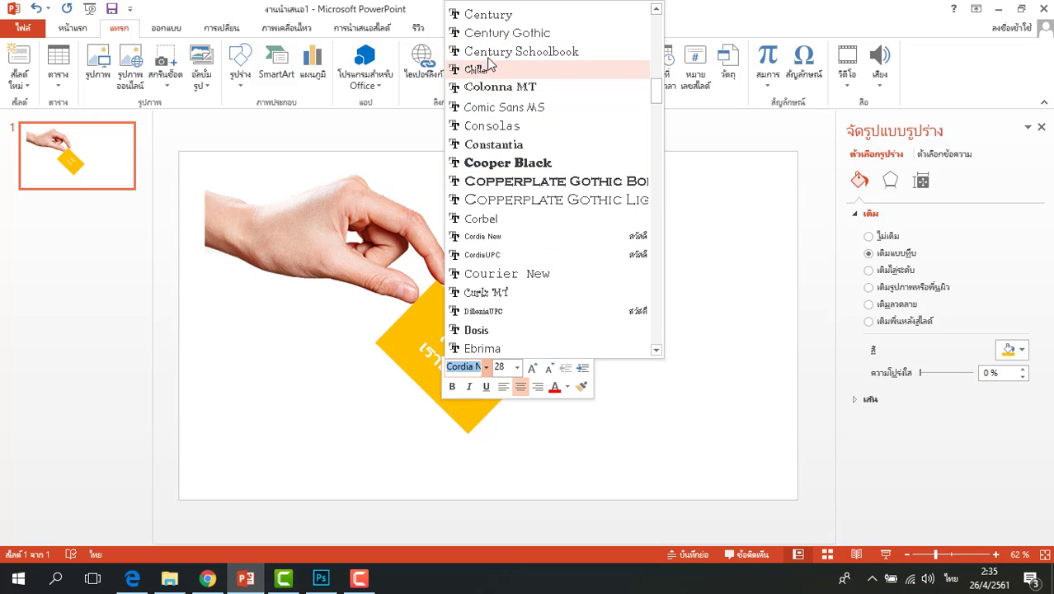
{"action": "scroll", "coordinate": [493, 29], "scroll_direction": "up", "scroll_amount": 2}
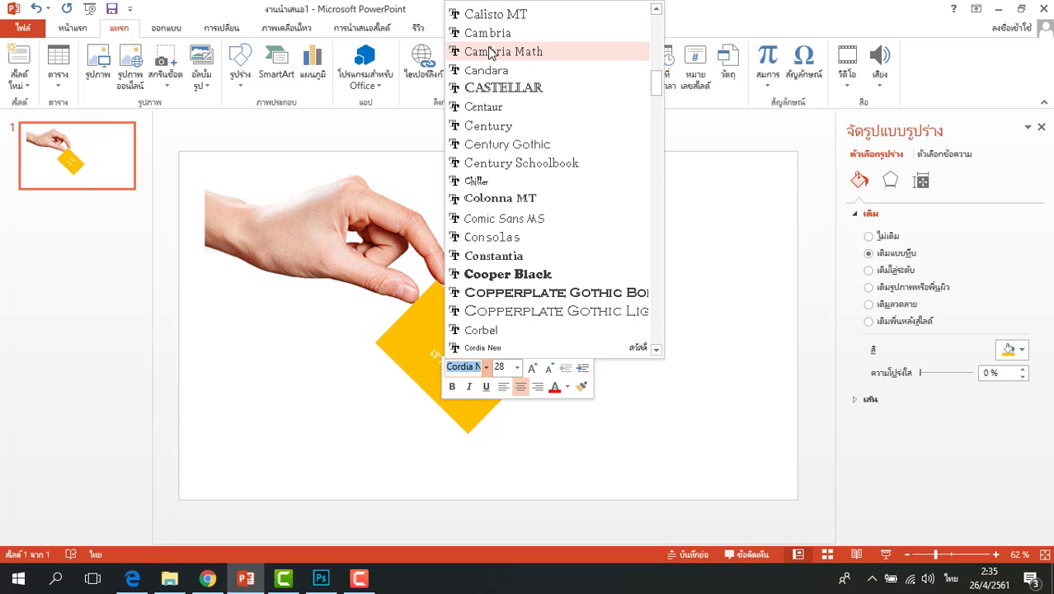
{"action": "scroll", "coordinate": [492, 25], "scroll_direction": "up", "scroll_amount": 7}
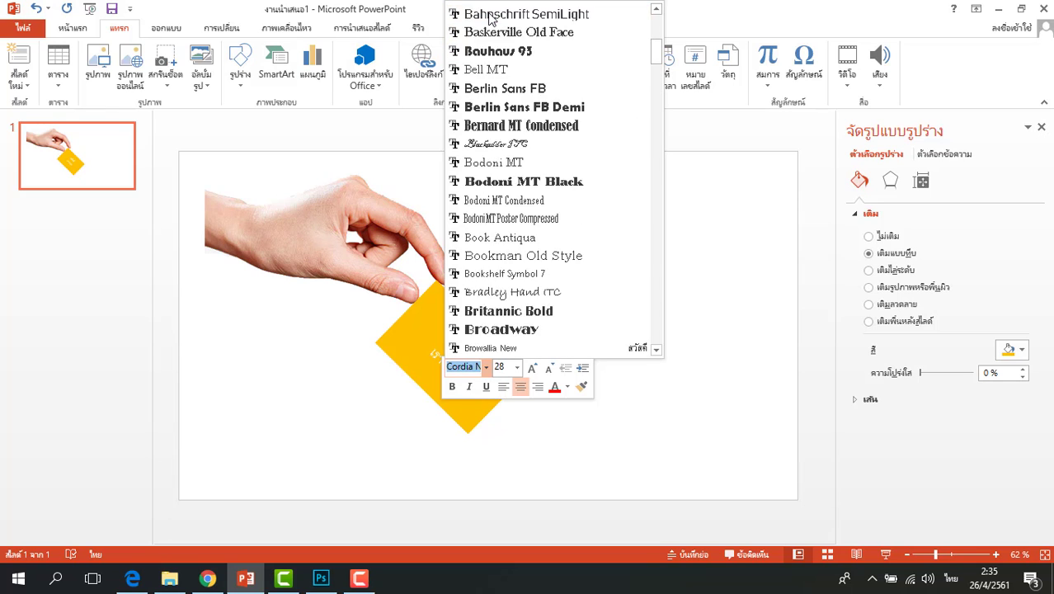
{"action": "scroll", "coordinate": [492, 20], "scroll_direction": "up", "scroll_amount": 7}
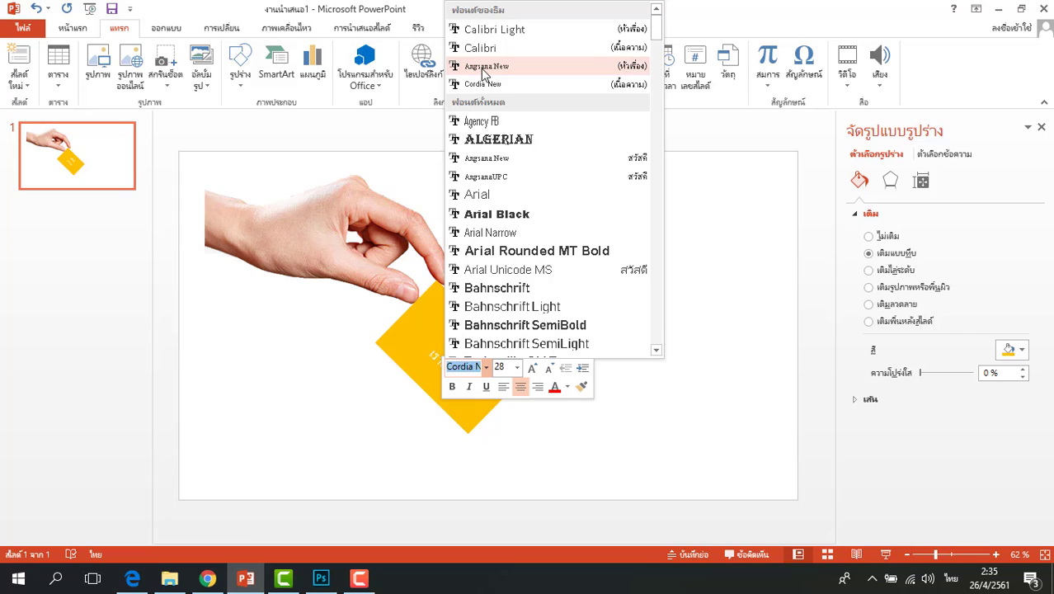
{"action": "left_click", "coordinate": [487, 66]}
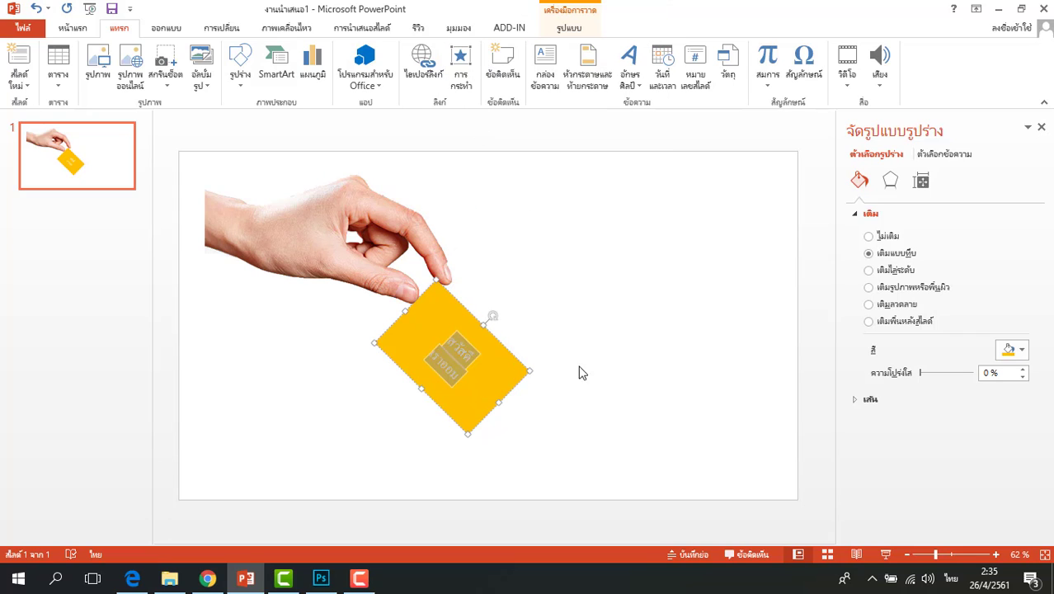
{"action": "left_click", "coordinate": [628, 423]}
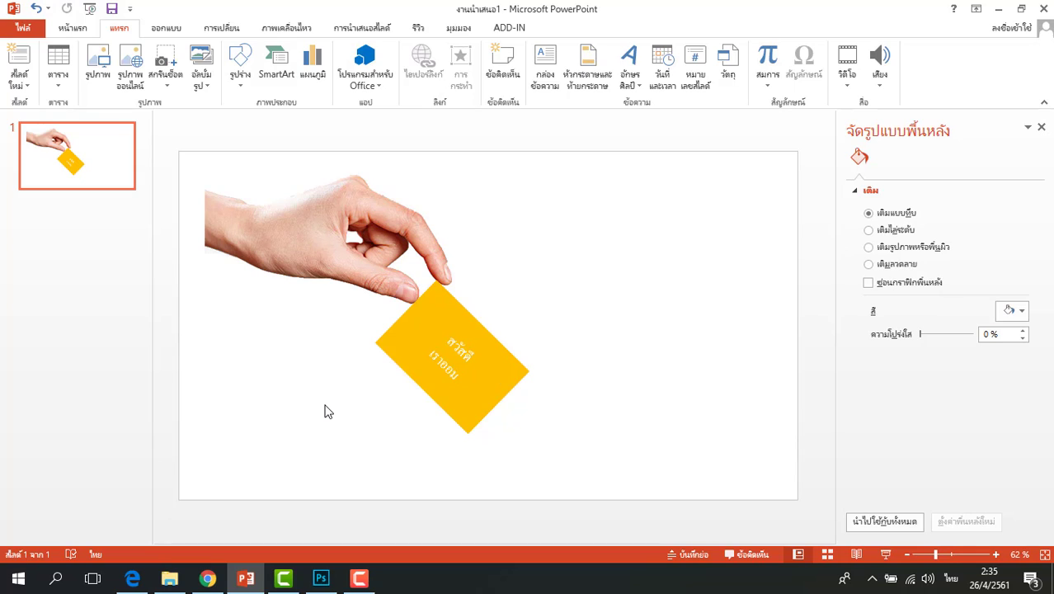
Step: Add a Float In entrance from the Top-Left to the hand picture, with the Animation Pane shown
{"action": "left_click", "coordinate": [312, 234]}
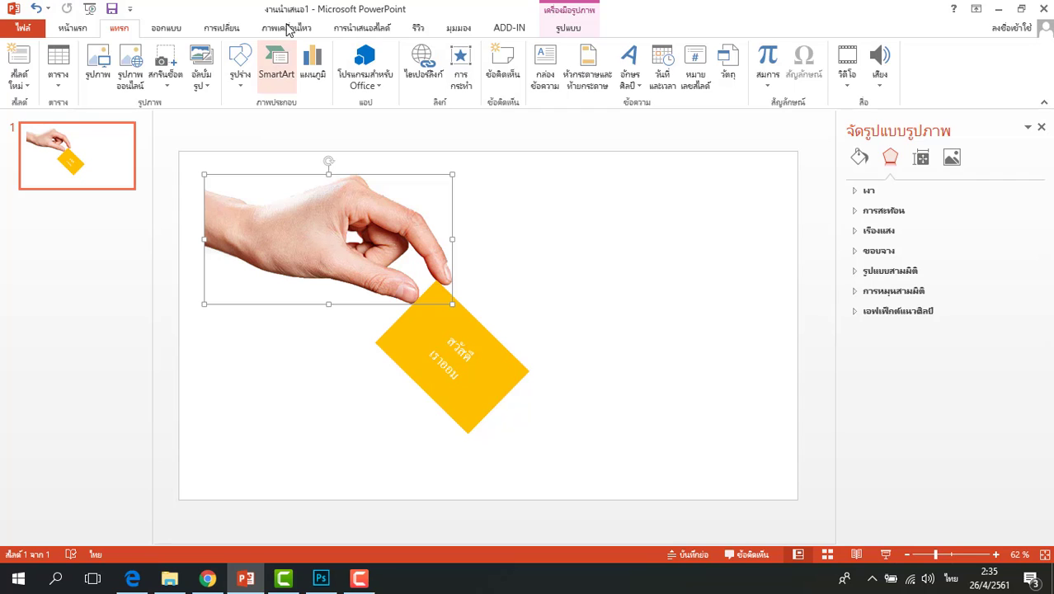
{"action": "left_click", "coordinate": [288, 27]}
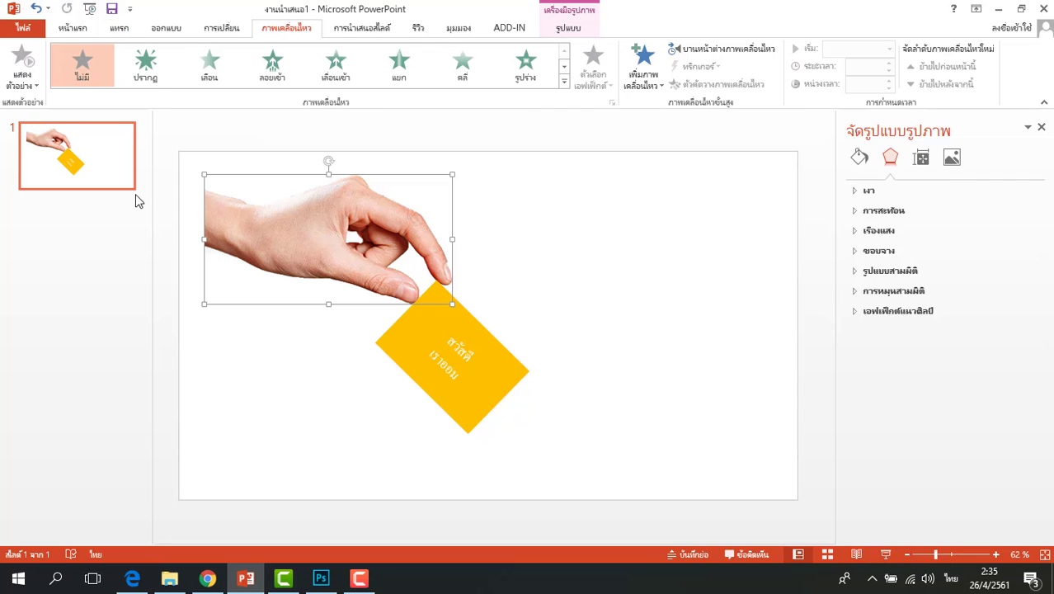
{"action": "left_click", "coordinate": [730, 51]}
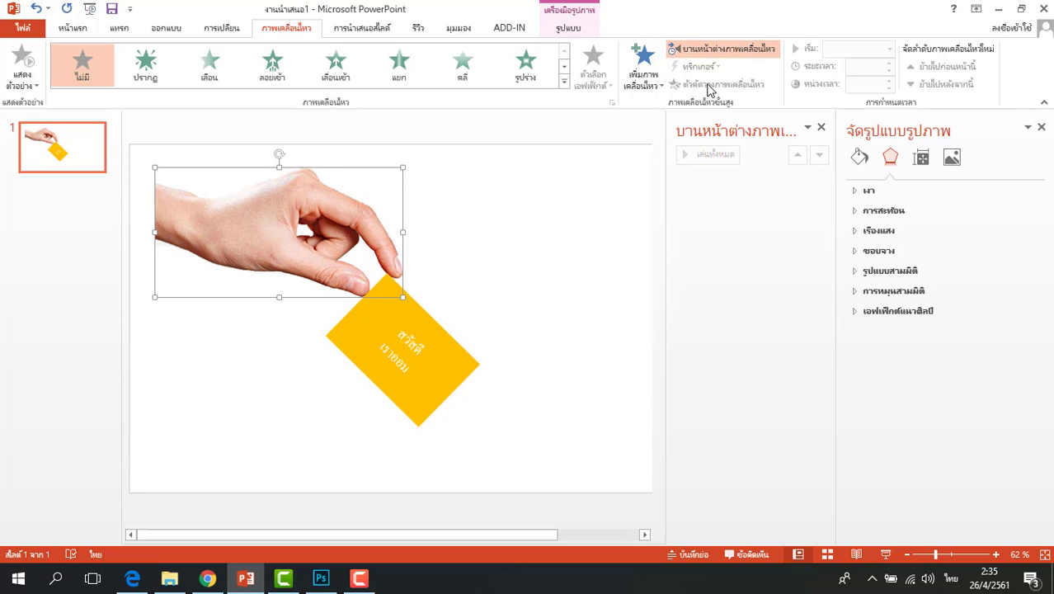
{"action": "left_click", "coordinate": [647, 83]}
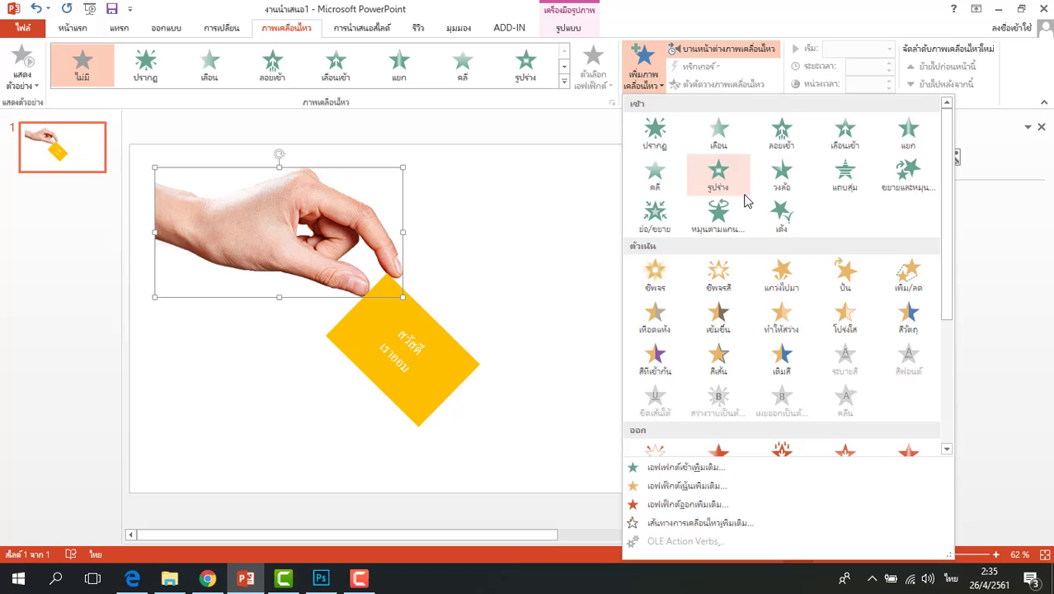
{"action": "left_click", "coordinate": [793, 146]}
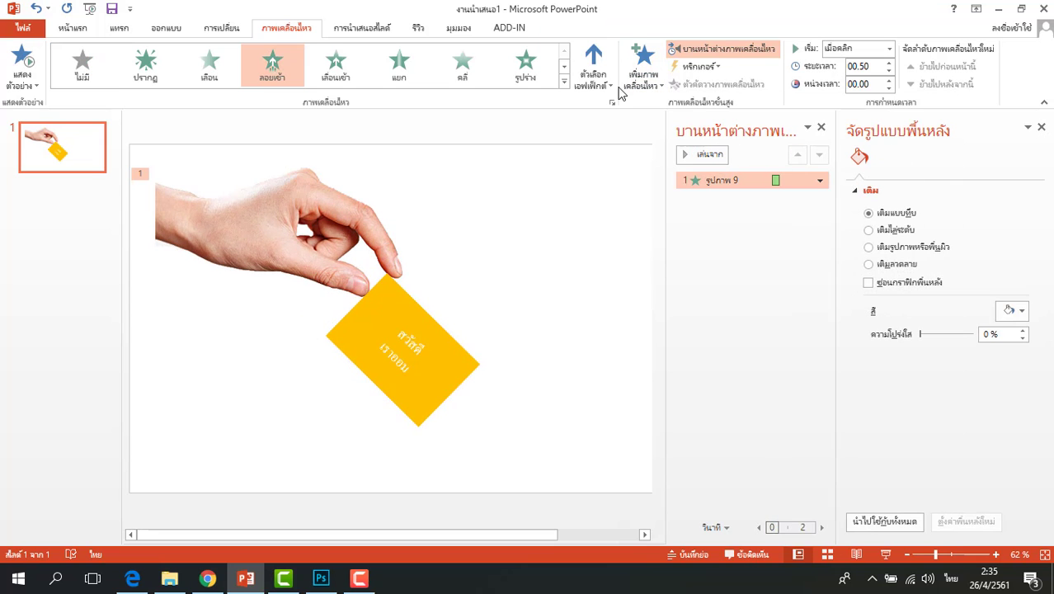
{"action": "left_click", "coordinate": [595, 80]}
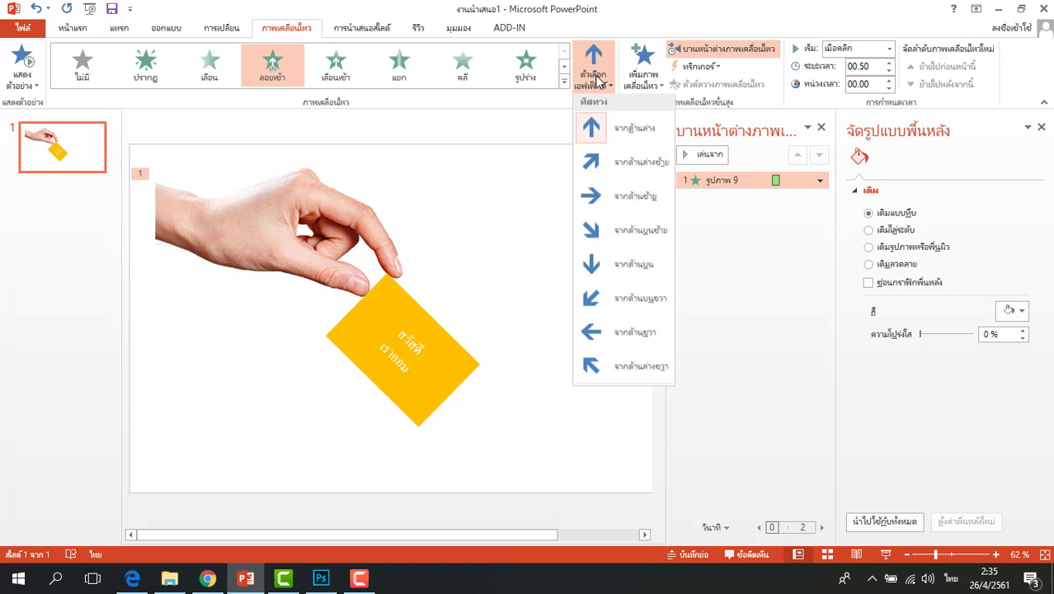
{"action": "left_click", "coordinate": [624, 239]}
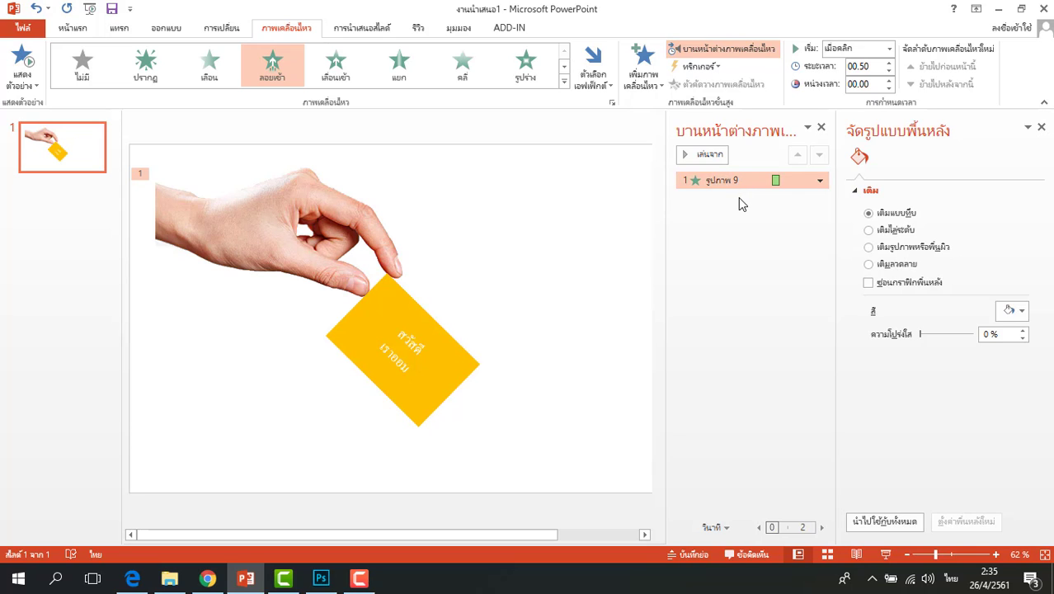
Step: Add Float Out exit effects to the yellow card and the hand picture
{"action": "left_click", "coordinate": [408, 350]}
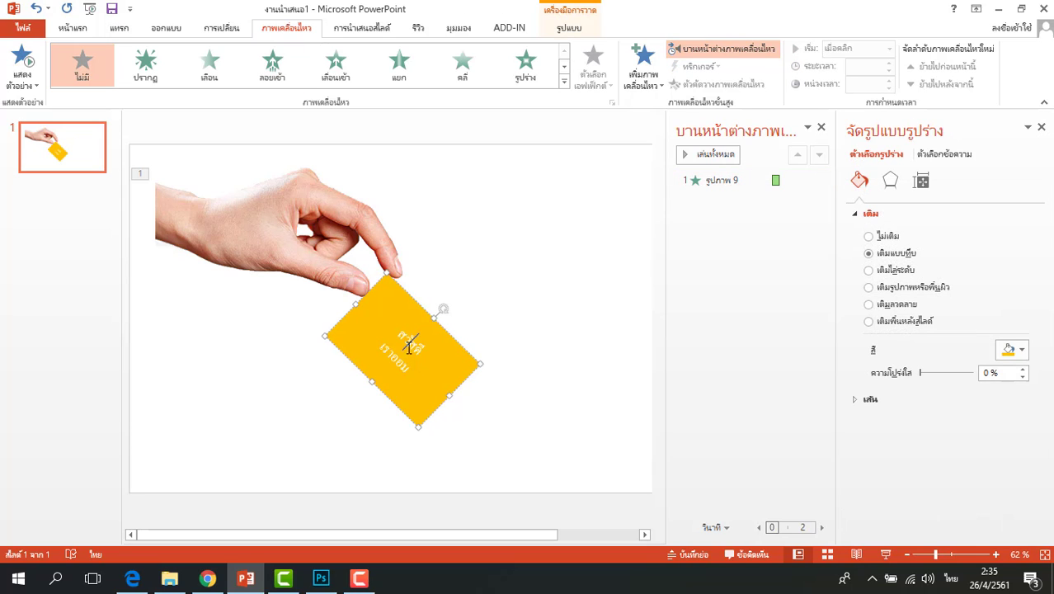
{"action": "left_click", "coordinate": [645, 61]}
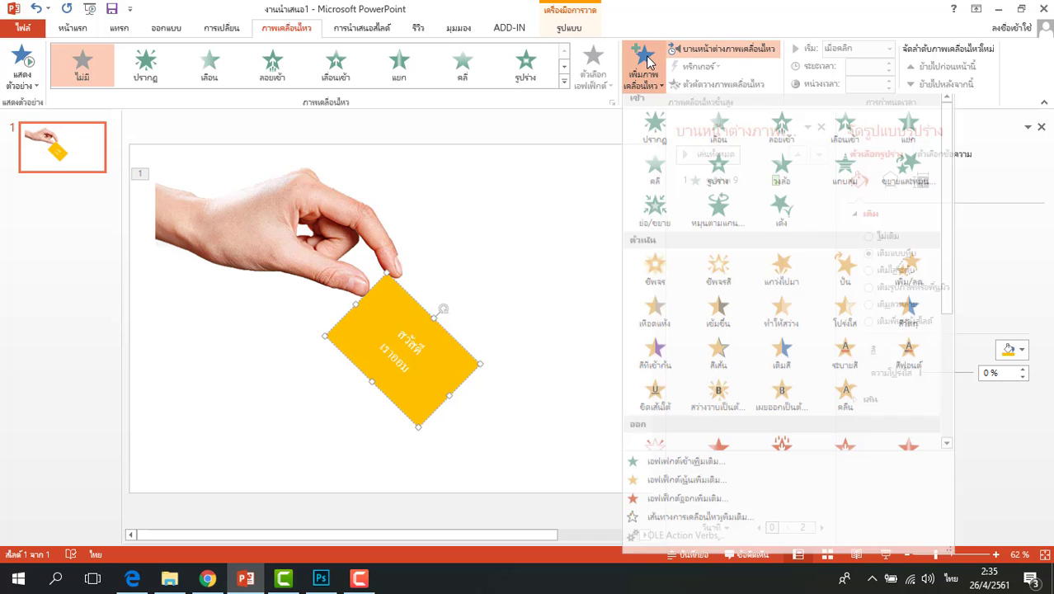
{"action": "scroll", "coordinate": [748, 371], "scroll_direction": "down", "scroll_amount": 3}
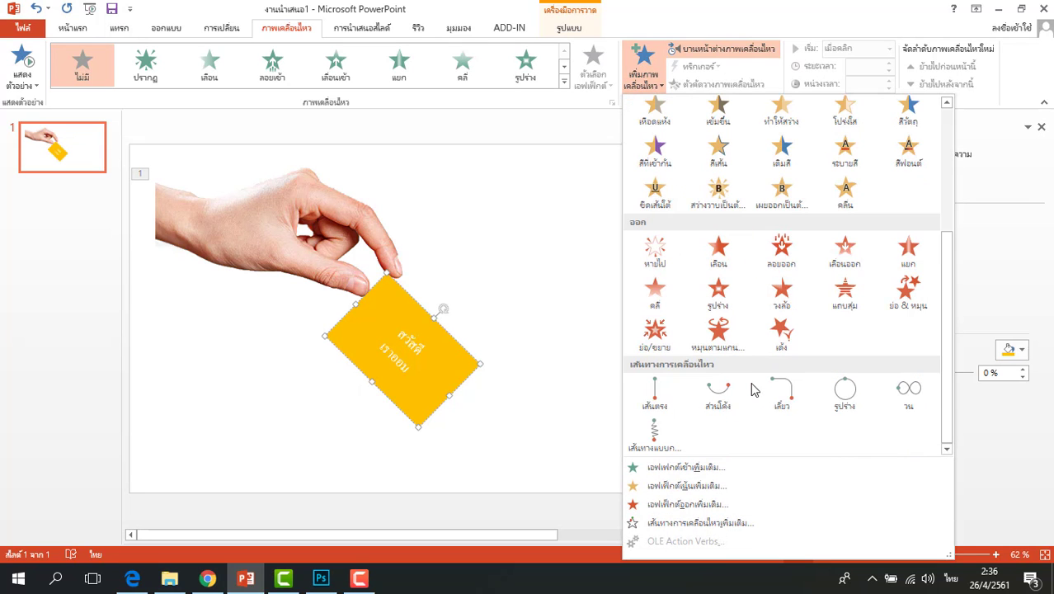
{"action": "left_click", "coordinate": [780, 258]}
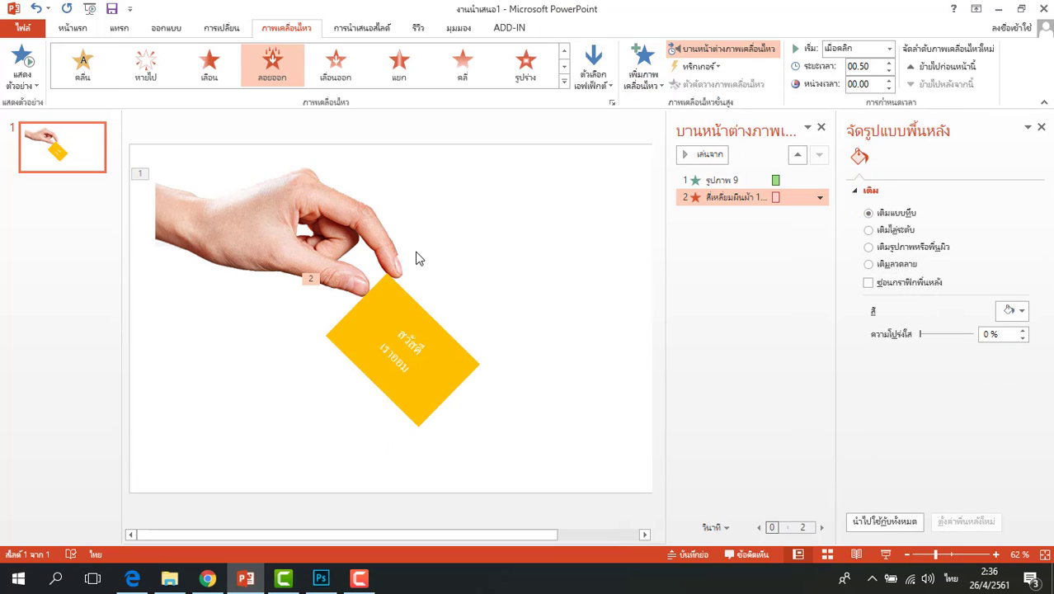
{"action": "left_click", "coordinate": [289, 175]}
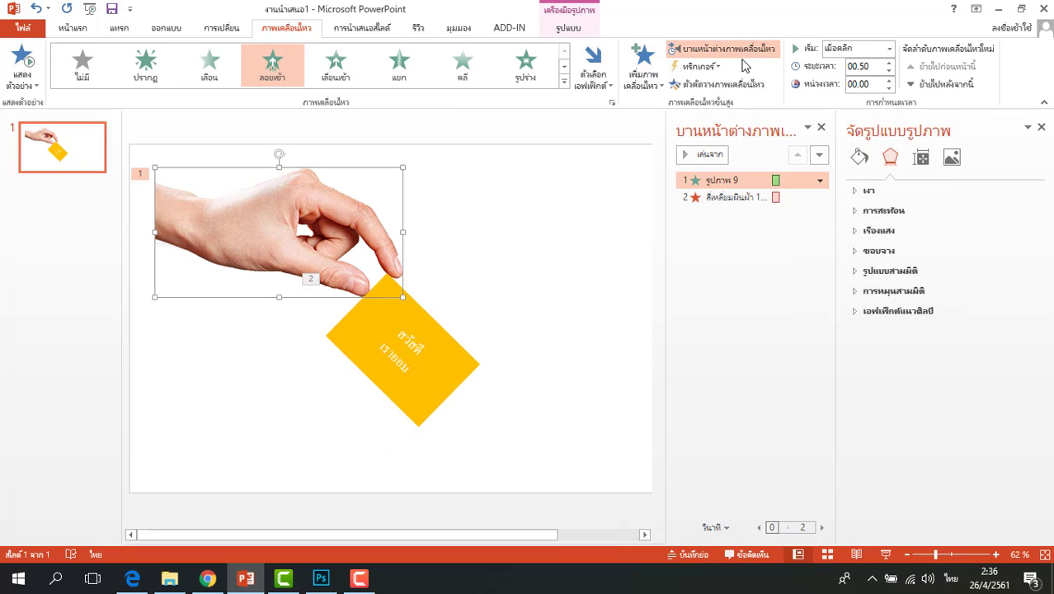
{"action": "left_click", "coordinate": [642, 66]}
{"action": "scroll", "coordinate": [837, 289], "scroll_direction": "down", "scroll_amount": 5}
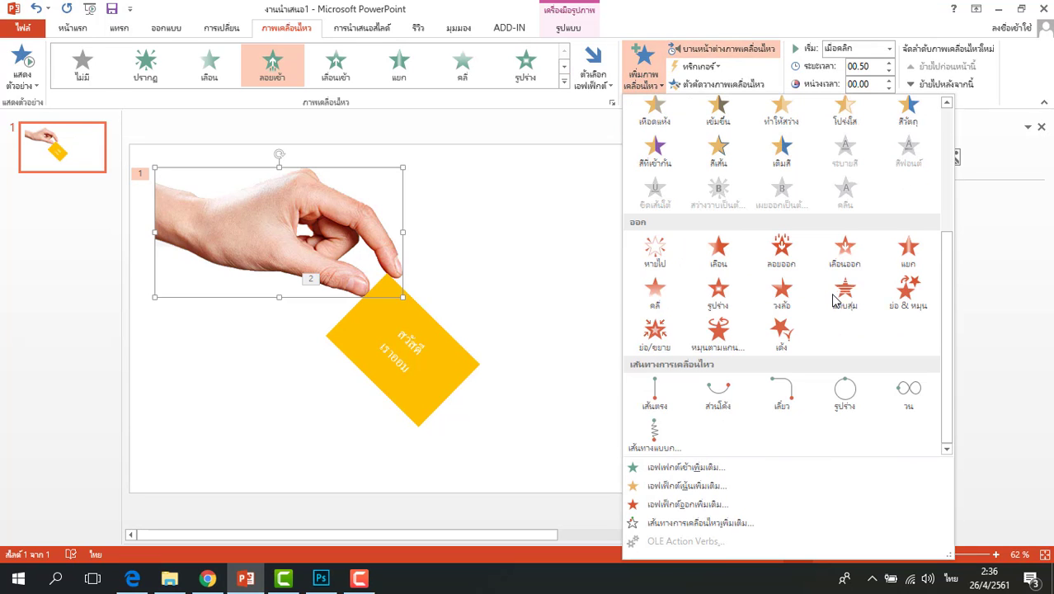
{"action": "left_click", "coordinate": [780, 252]}
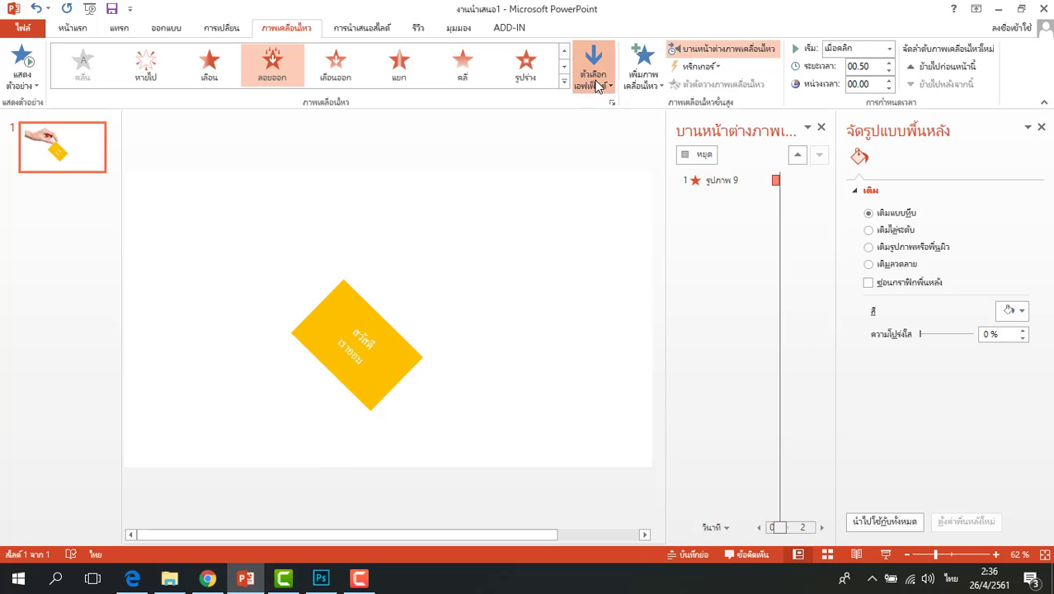
Step: Try upper-right, up and upper-left exit directions for the hand, then delete both exit animations
{"action": "left_click", "coordinate": [596, 78]}
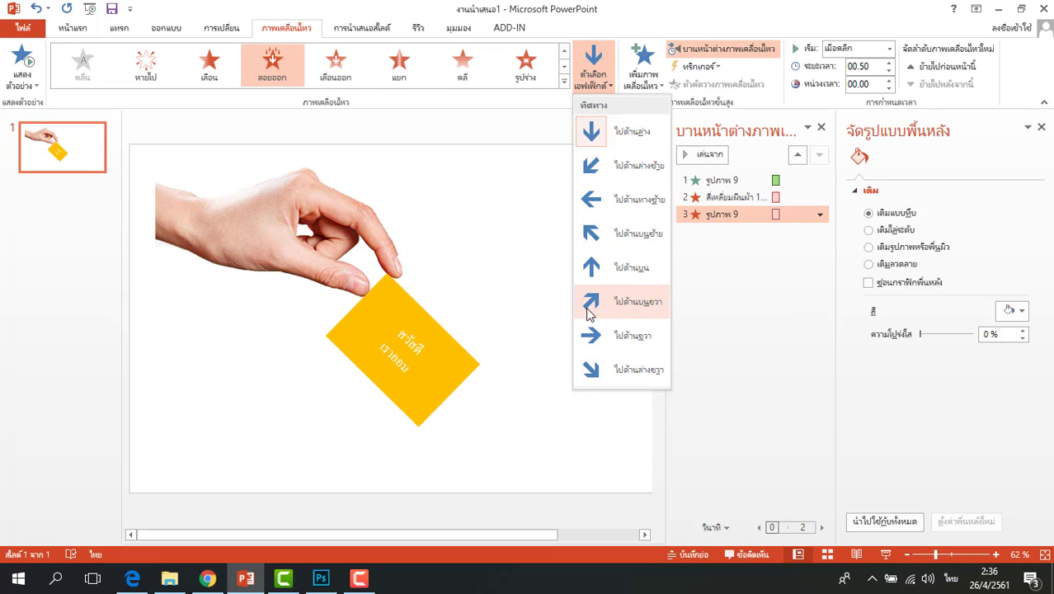
{"action": "left_click", "coordinate": [594, 302]}
{"action": "left_click", "coordinate": [598, 58]}
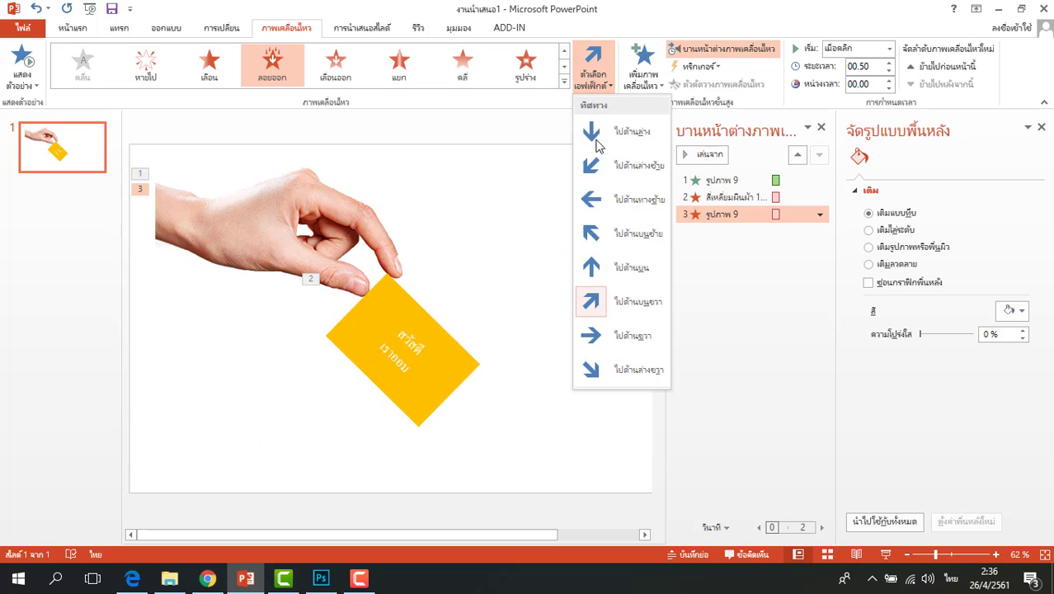
{"action": "left_click", "coordinate": [620, 268]}
{"action": "left_click", "coordinate": [613, 59]}
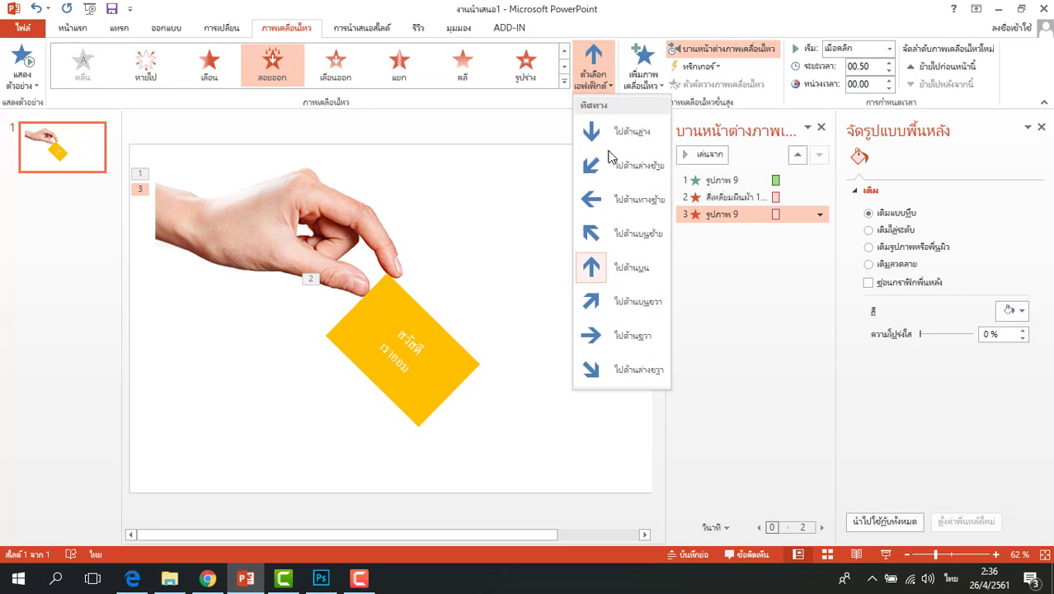
{"action": "left_click", "coordinate": [615, 232]}
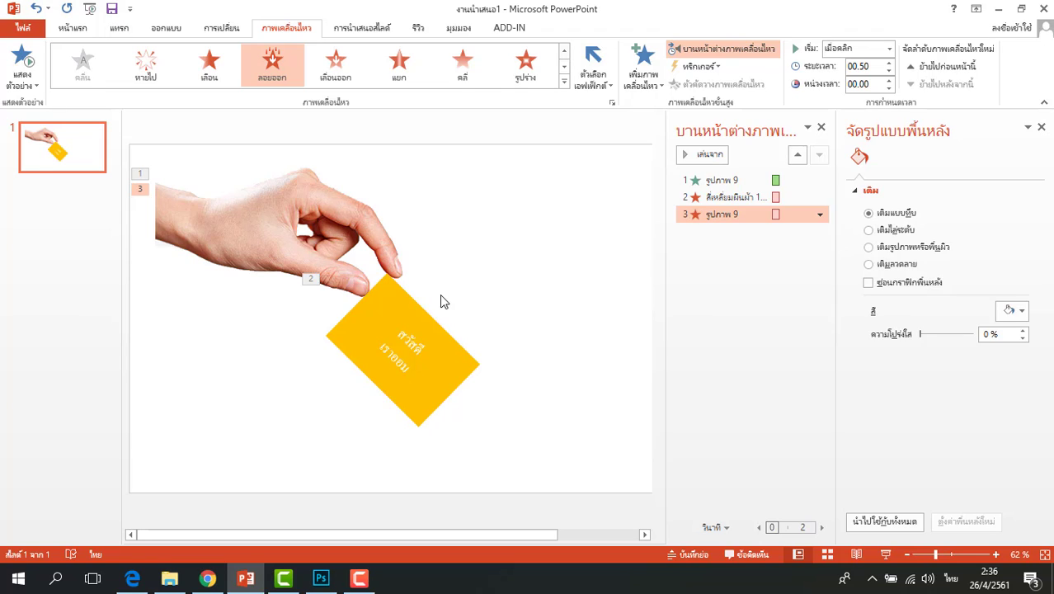
{"action": "key", "text": "Delete"}
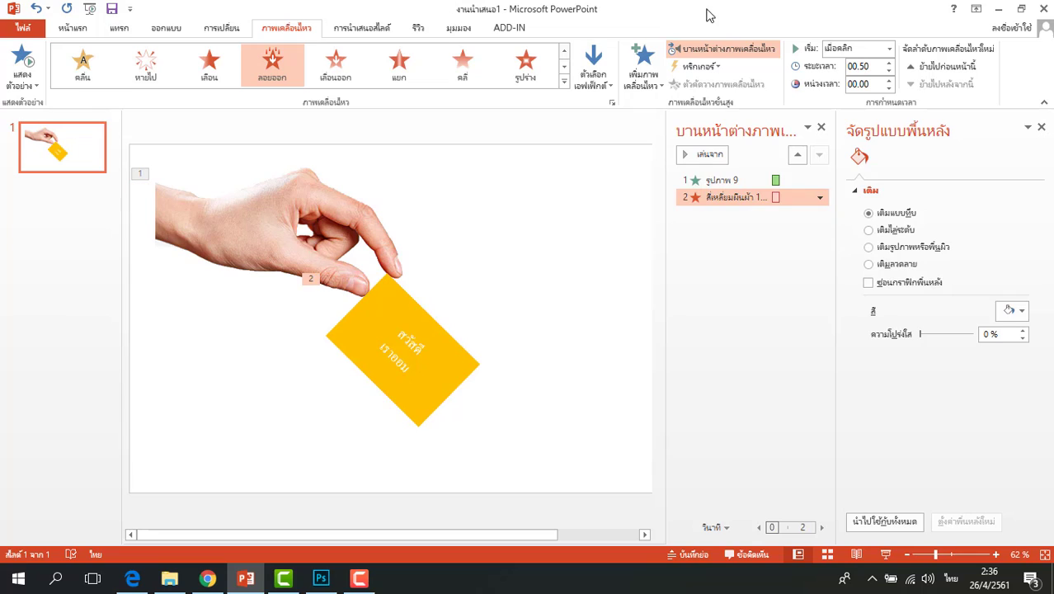
{"action": "key", "text": "Delete"}
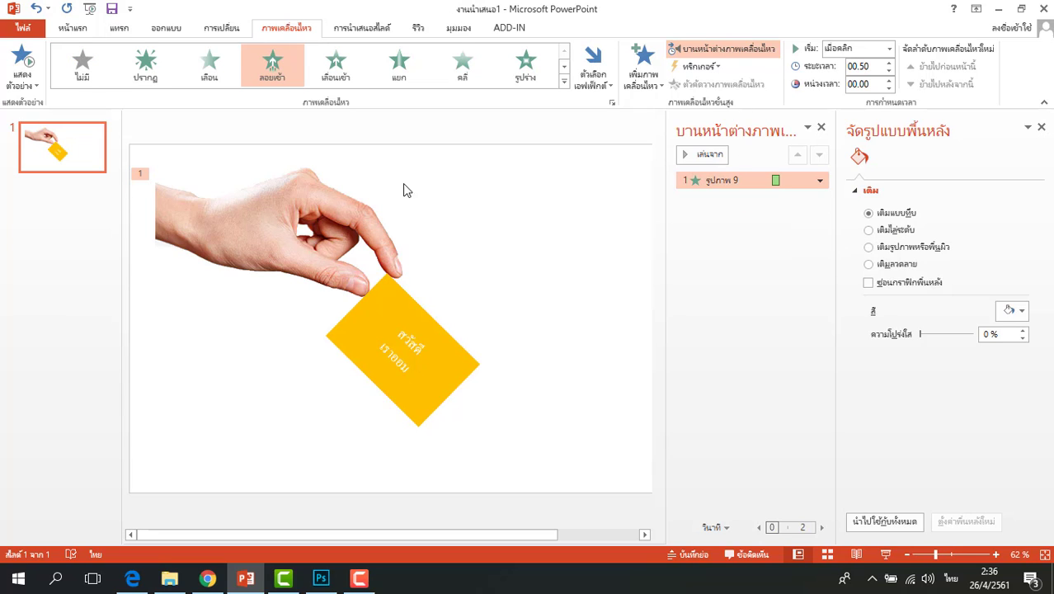
Step: Set the hand's Float In to duration 01.25 and delay 00.50, then start the slide show
{"action": "left_click", "coordinate": [347, 238]}
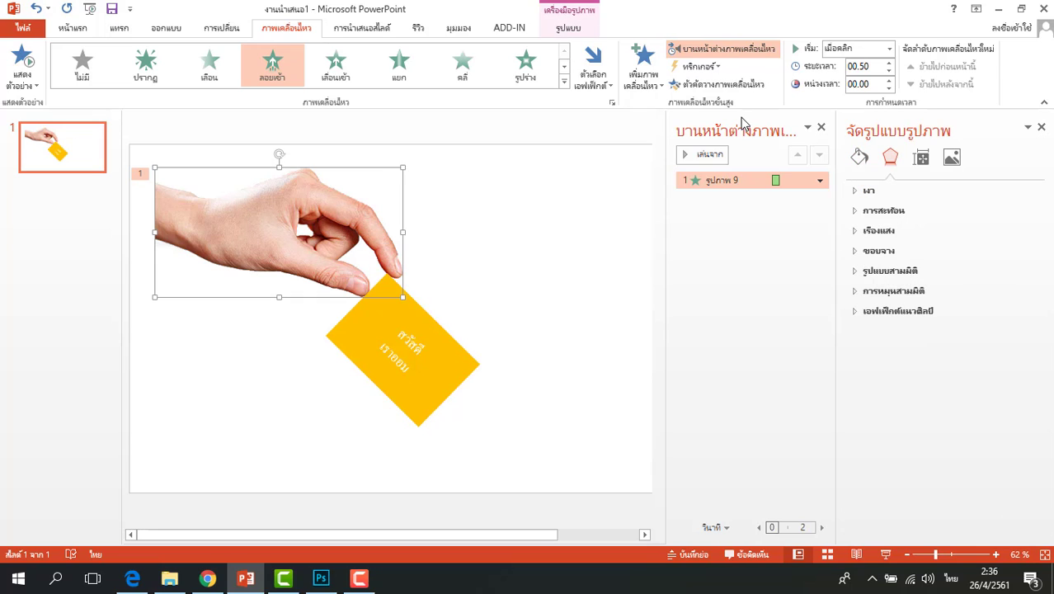
{"action": "left_click", "coordinate": [888, 71]}
{"action": "left_click", "coordinate": [889, 65]}
{"action": "left_click", "coordinate": [889, 63]}
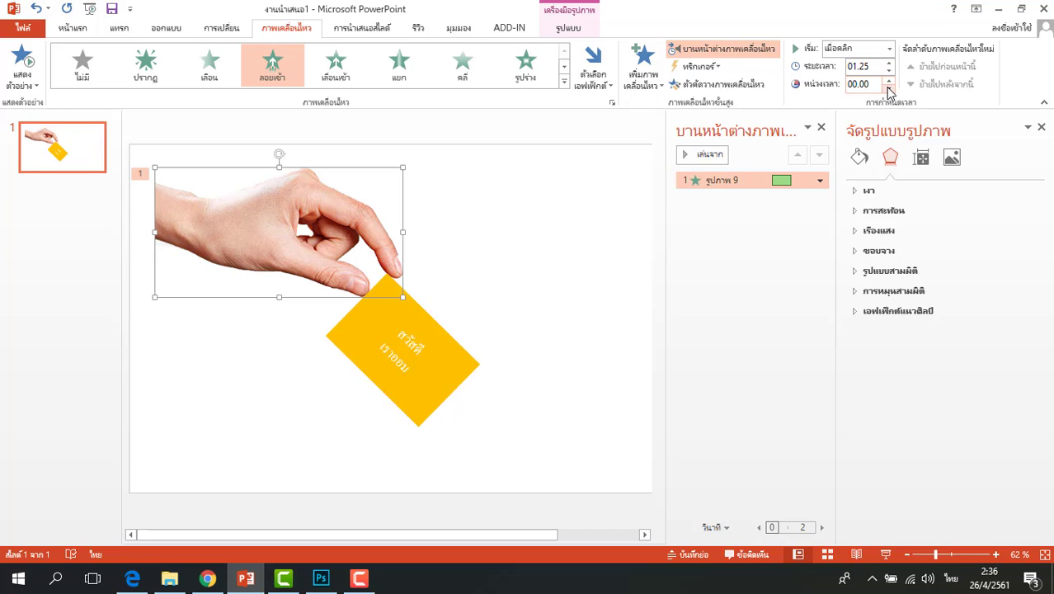
{"action": "left_click", "coordinate": [888, 80]}
{"action": "left_click", "coordinate": [888, 80]}
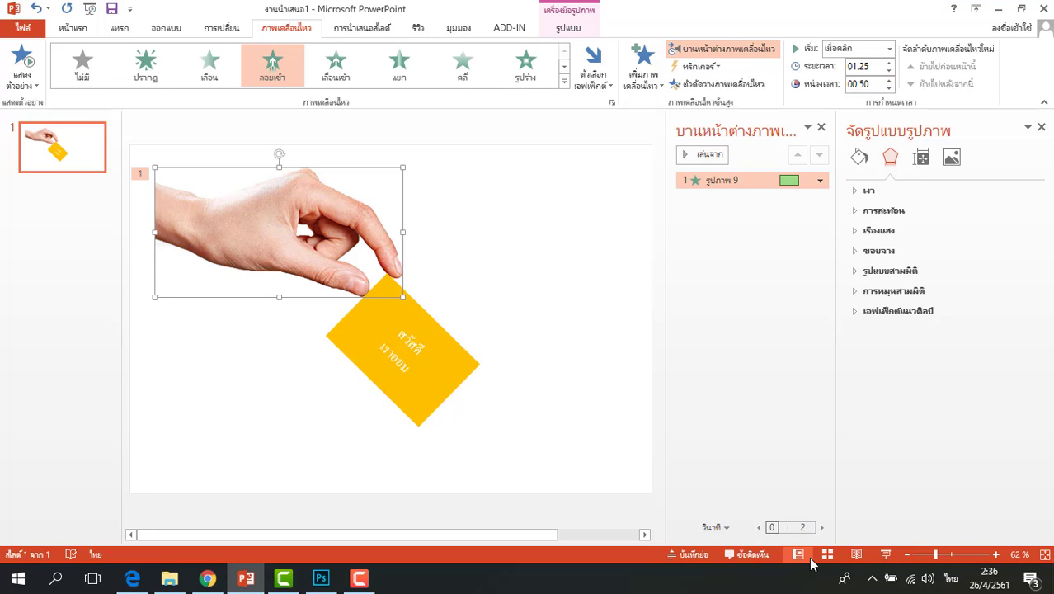
{"action": "left_click", "coordinate": [885, 554]}
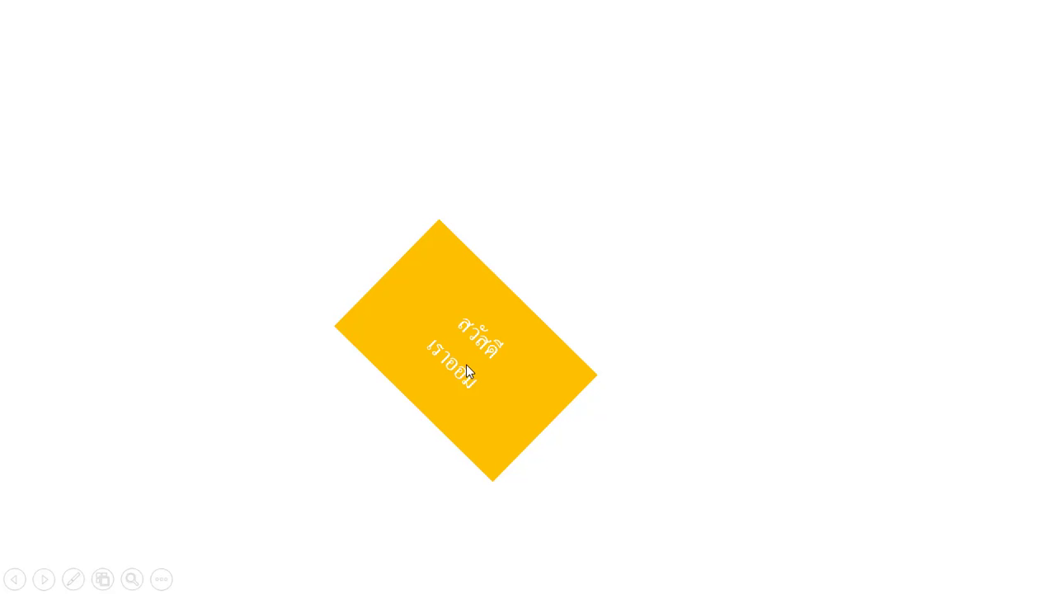
{"action": "left_click", "coordinate": [583, 446]}
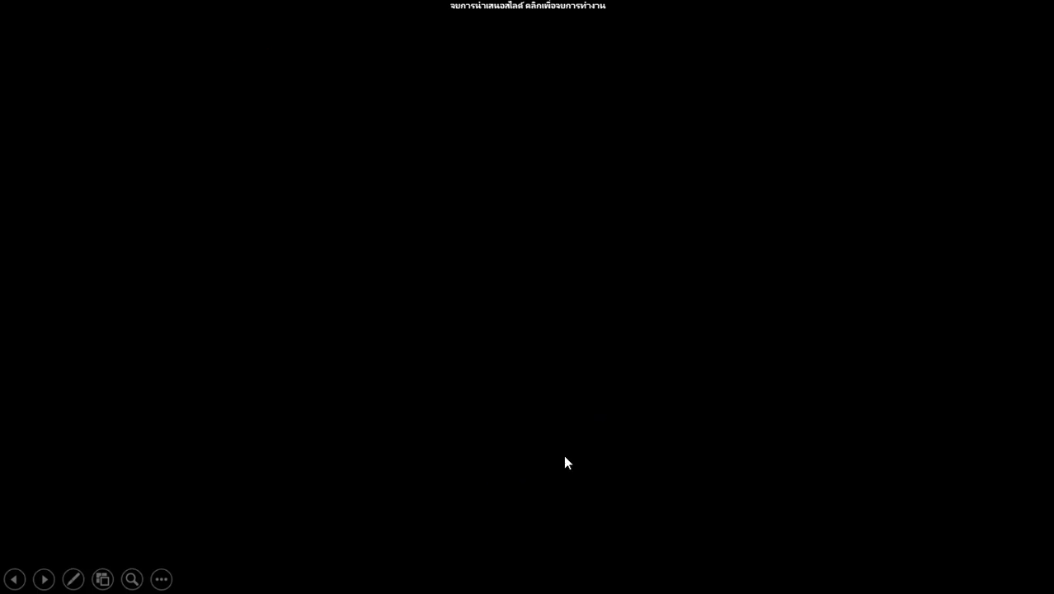
{"action": "left_click", "coordinate": [161, 578]}
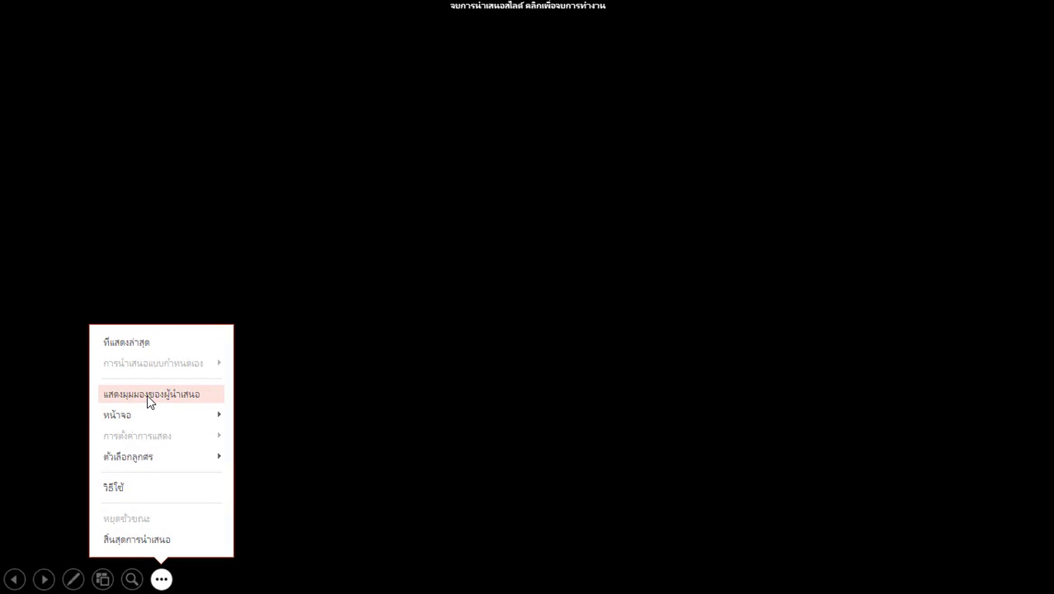
{"action": "left_click", "coordinate": [140, 536]}
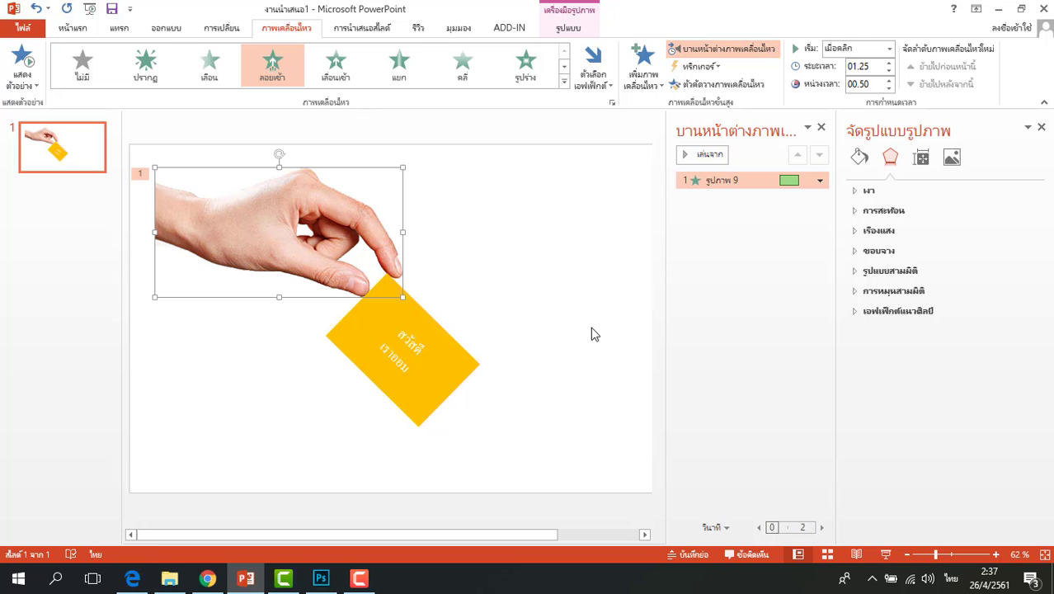
Step: Stretch the hand's Float In timing bar to 03.60 seconds and preview it
{"action": "left_click", "coordinate": [529, 285]}
{"action": "left_click", "coordinate": [267, 239]}
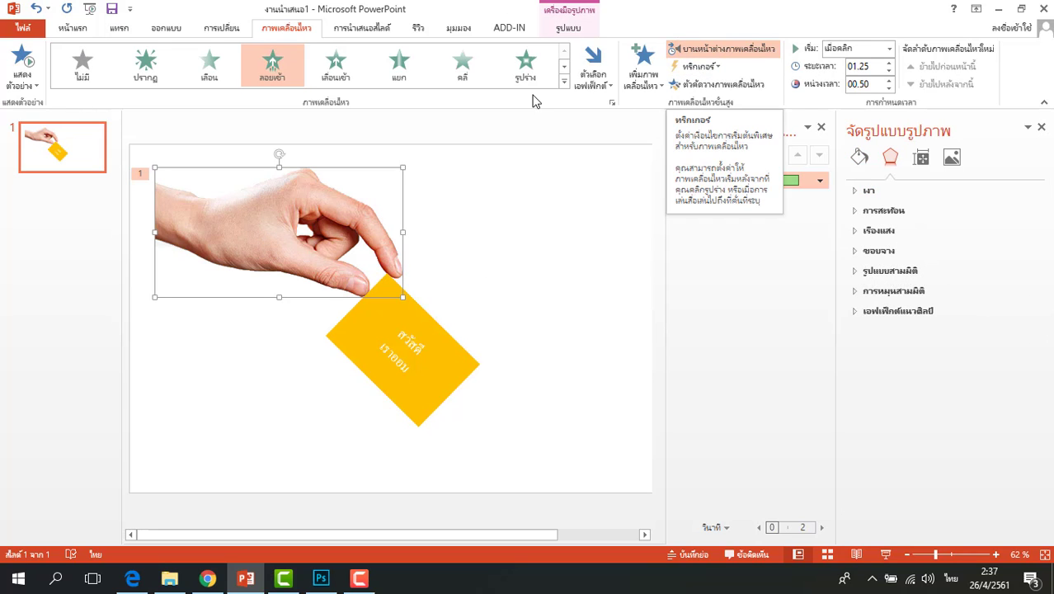
{"action": "left_click", "coordinate": [414, 338]}
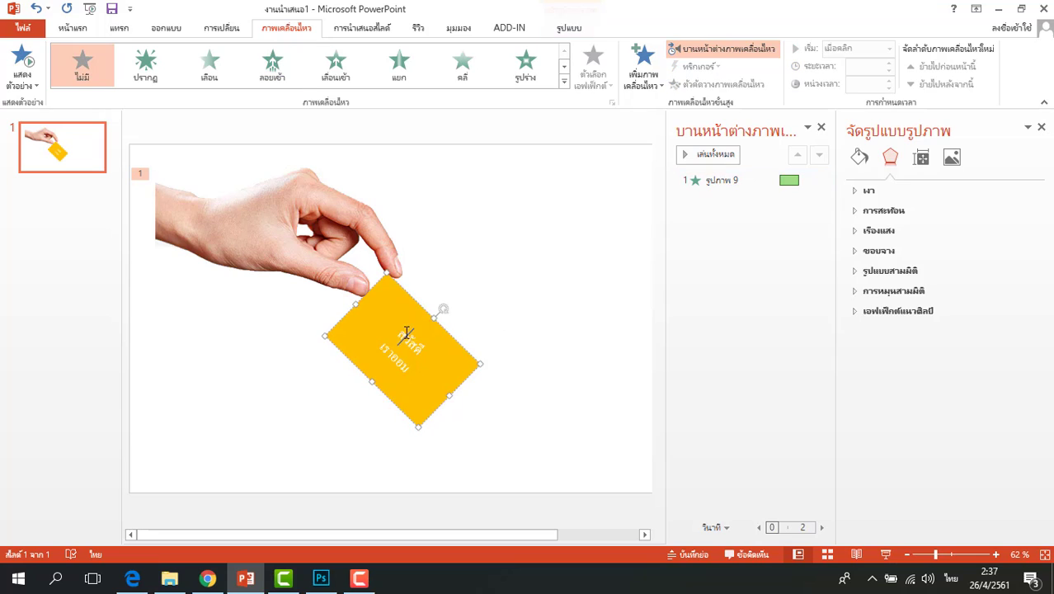
{"action": "left_click", "coordinate": [343, 229]}
{"action": "left_click_drag", "start_coordinate": [798, 181], "coordinate": [816, 181]}
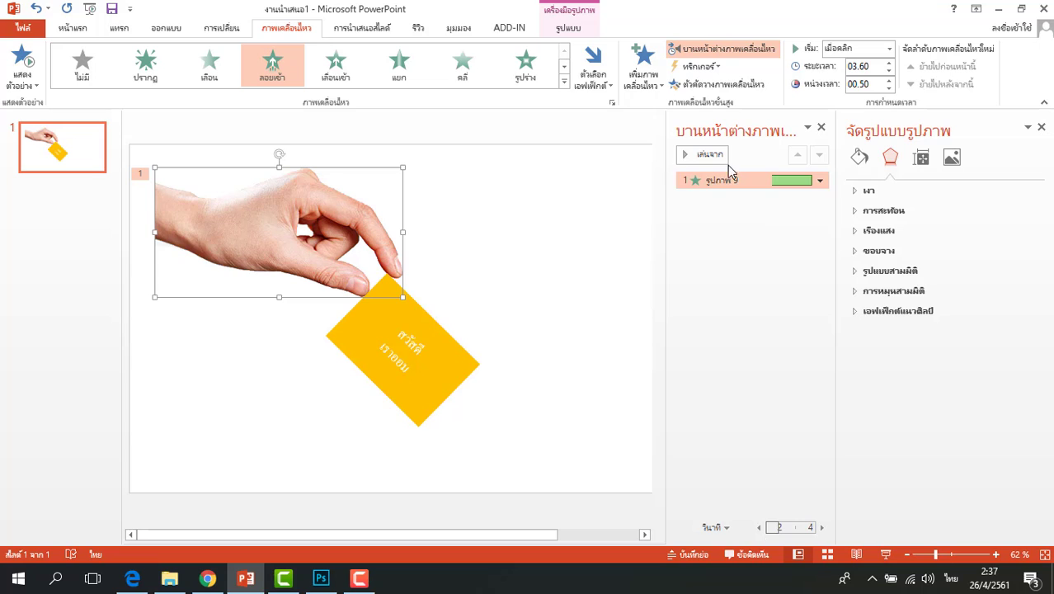
{"action": "left_click", "coordinate": [716, 156]}
{"action": "left_click", "coordinate": [713, 156]}
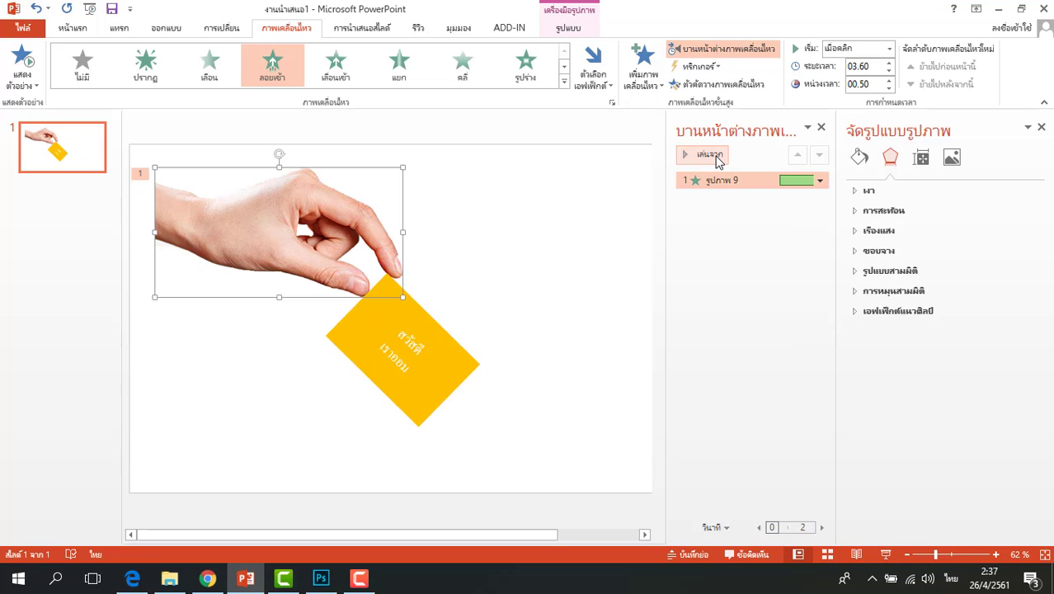
Step: Set the hand animation to Start With Previous and preview the slide's animation
{"action": "left_click", "coordinate": [820, 181]}
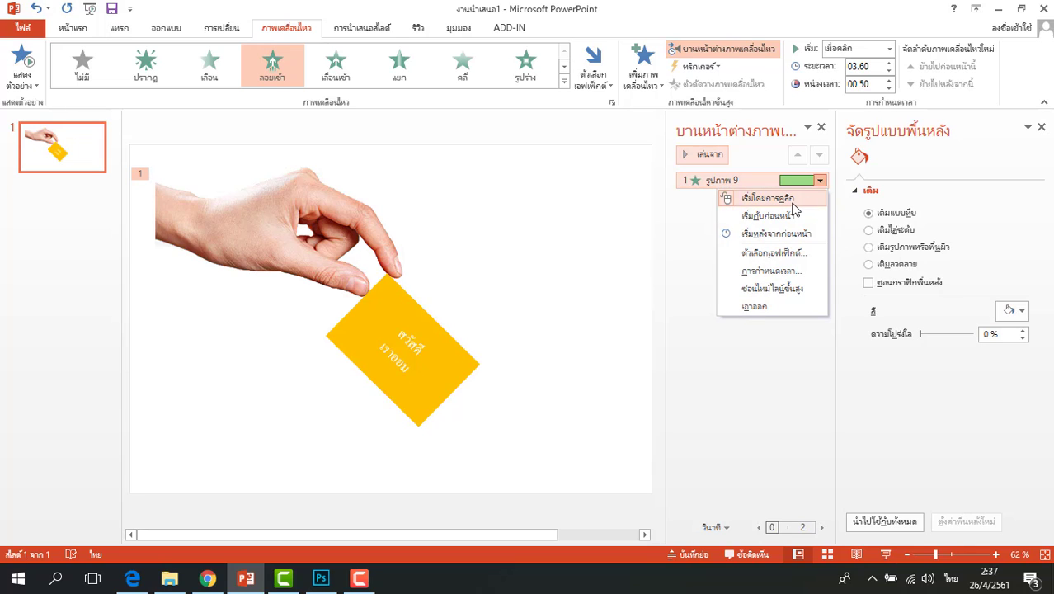
{"action": "left_click", "coordinate": [790, 215]}
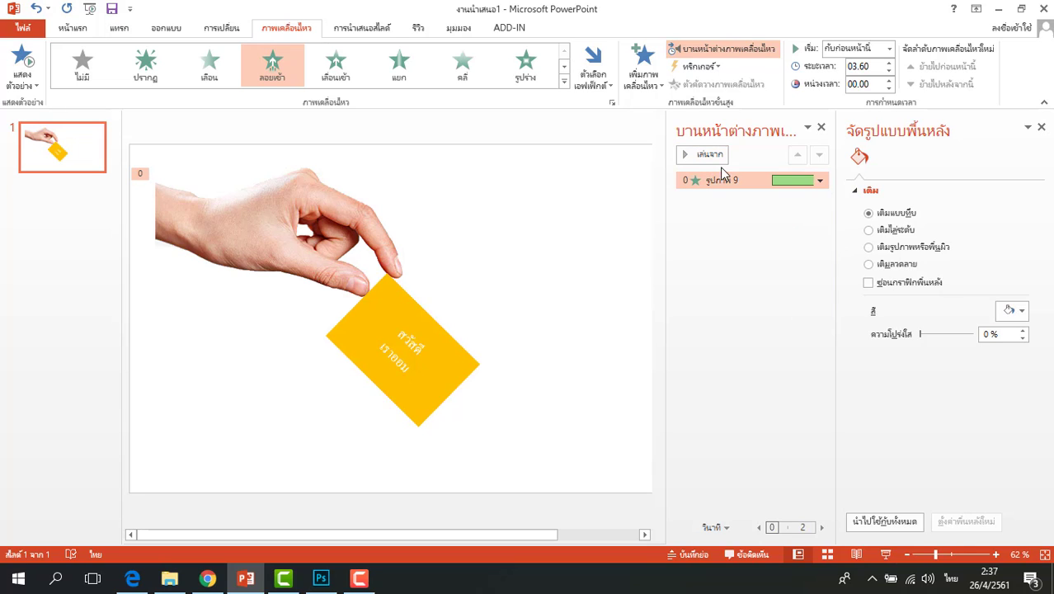
{"action": "left_click", "coordinate": [705, 158]}
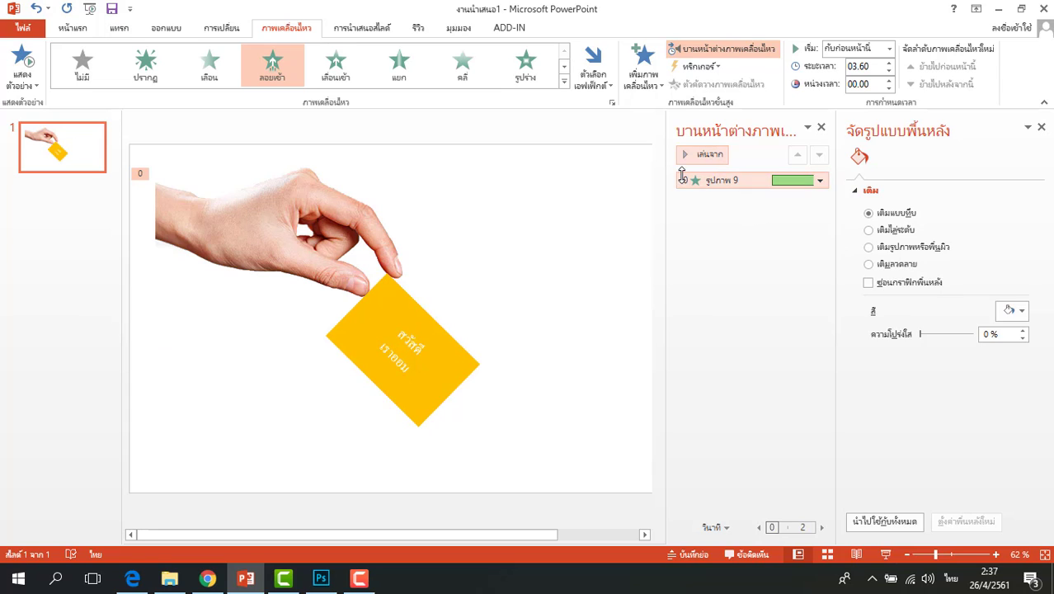
{"action": "left_click", "coordinate": [706, 161]}
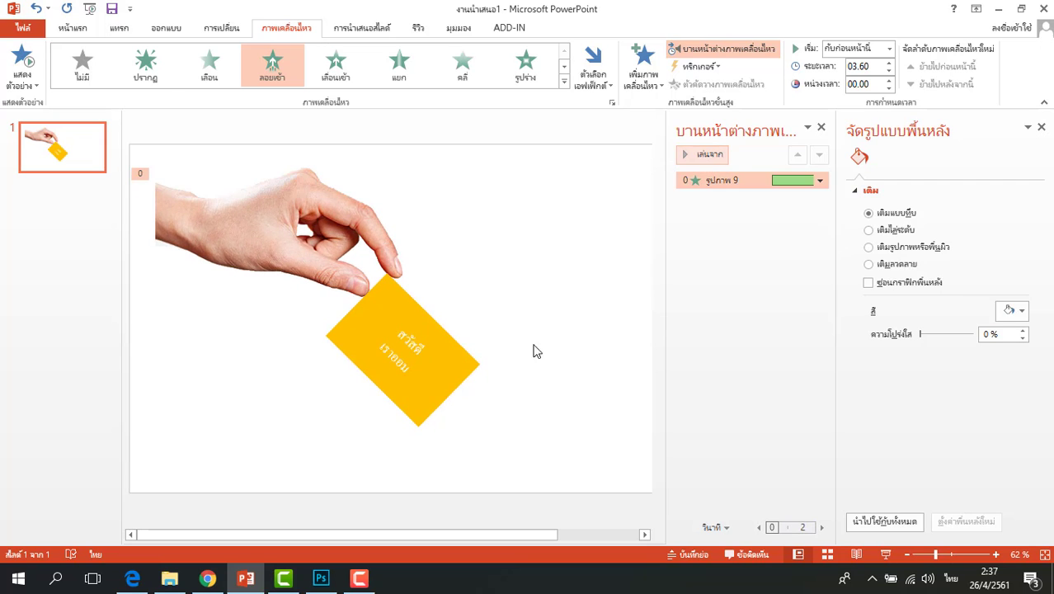
{"action": "left_click", "coordinate": [438, 358]}
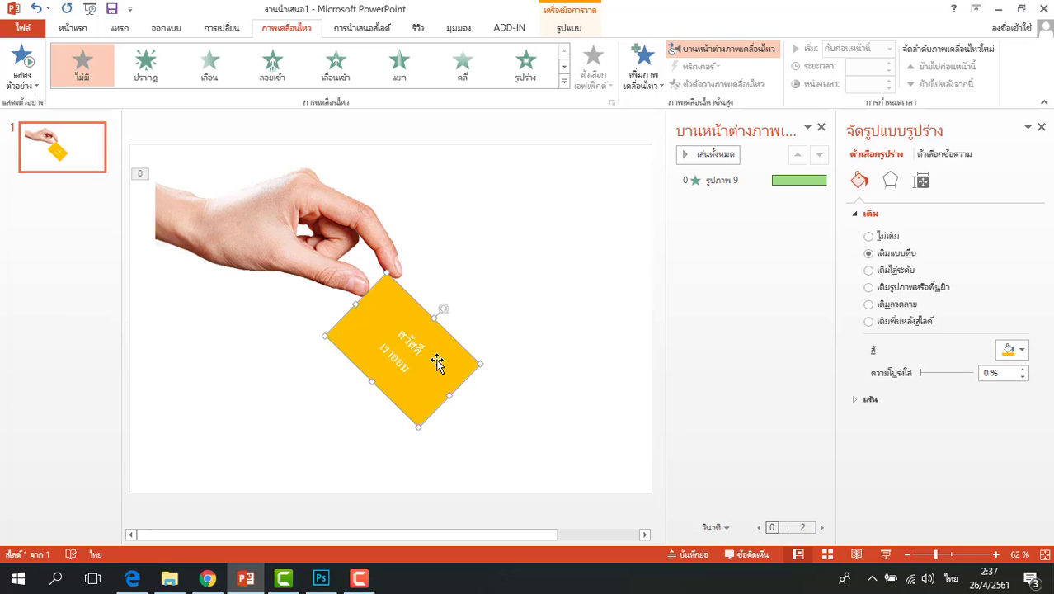
{"action": "left_click", "coordinate": [884, 555]}
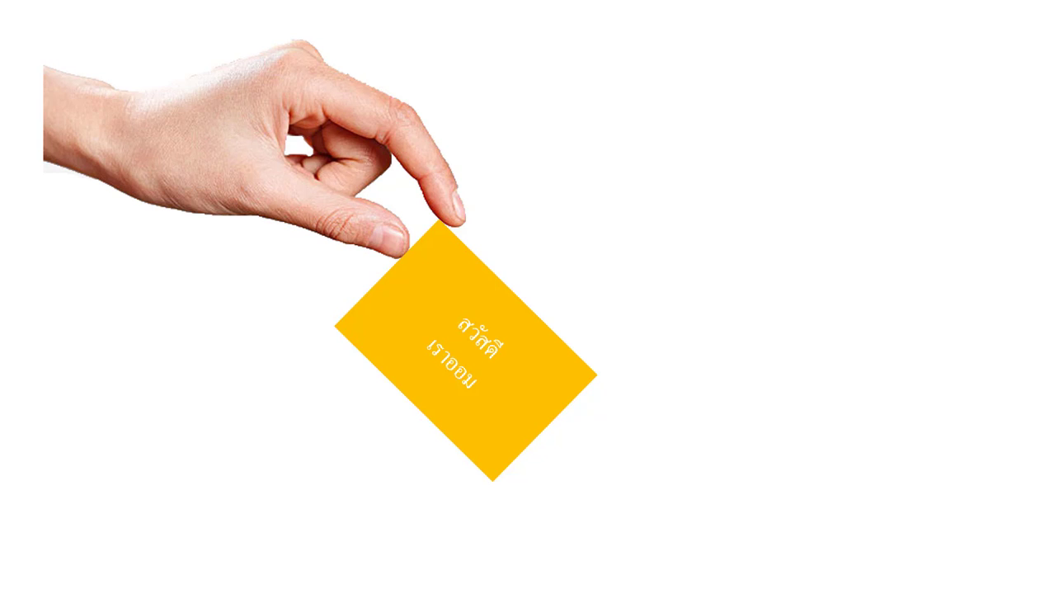
{"action": "left_click", "coordinate": [116, 438]}
{"action": "left_click", "coordinate": [163, 579]}
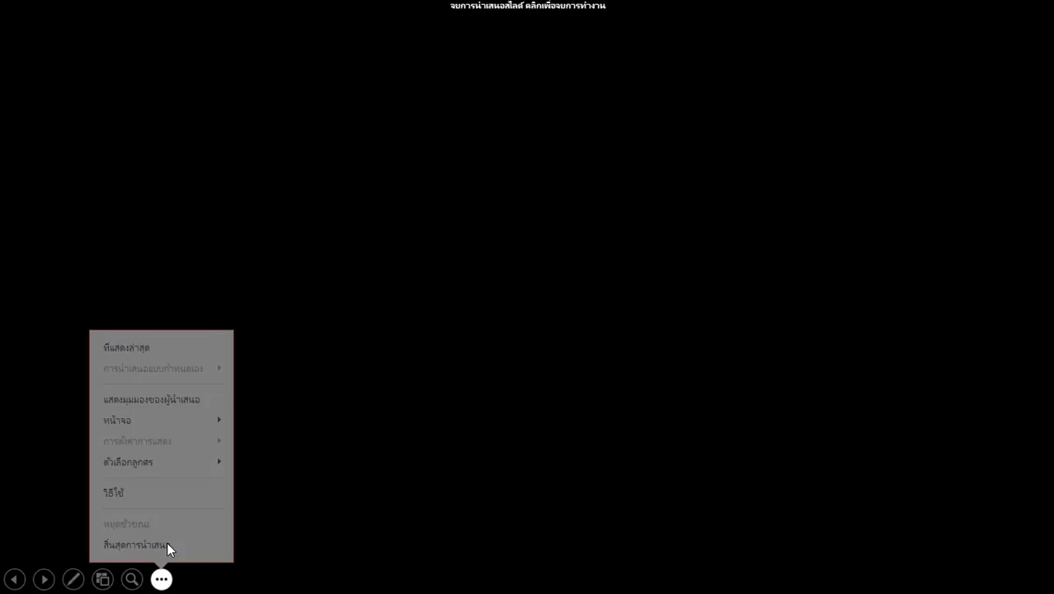
{"action": "left_click", "coordinate": [148, 541]}
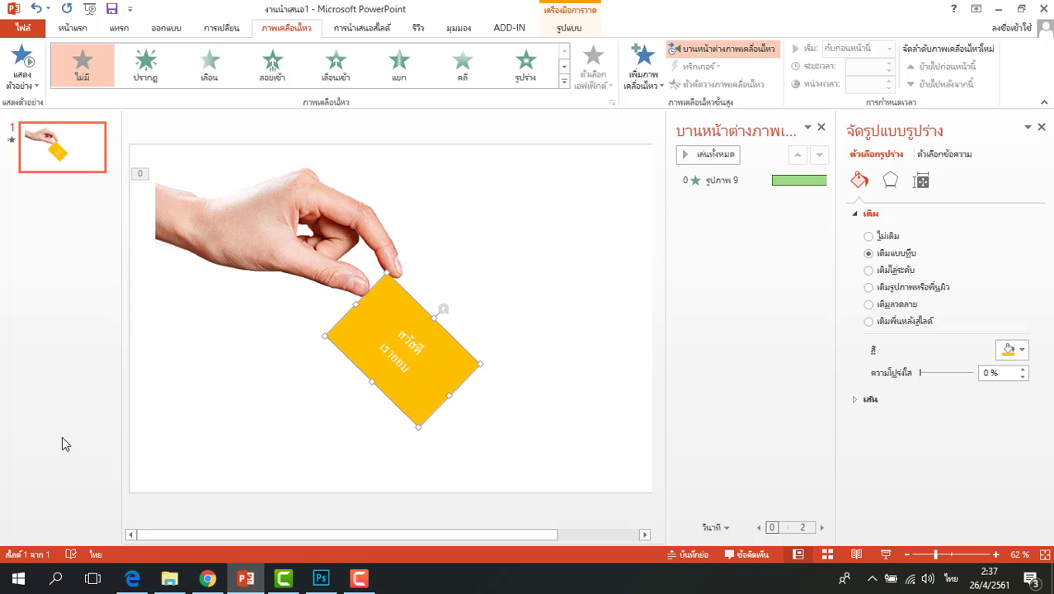